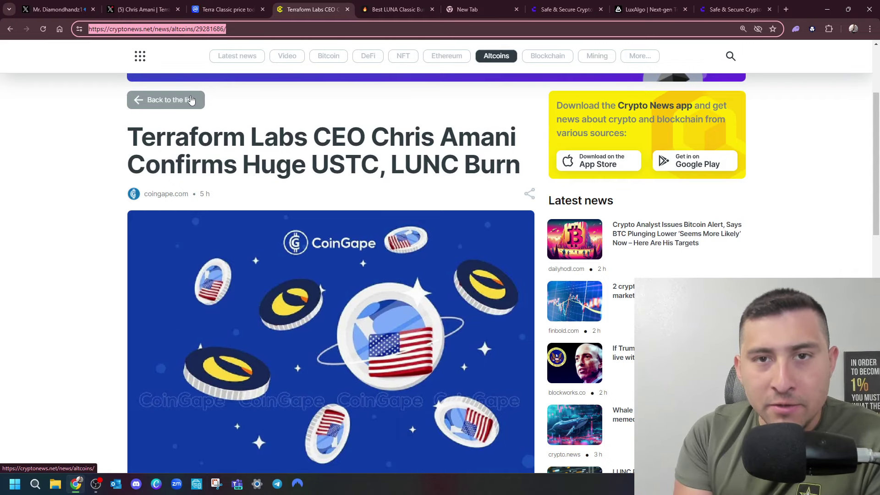
- Visit the author's profile and open the post confirming TFL's CEO will burn held LUNC and USTC
left_click(71, 7)
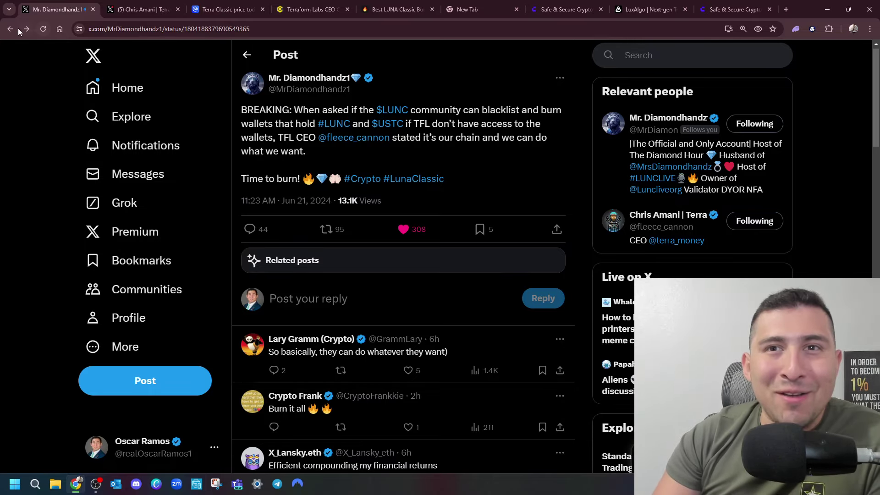
left_click(318, 84)
scroll(413, 302, "down", 4)
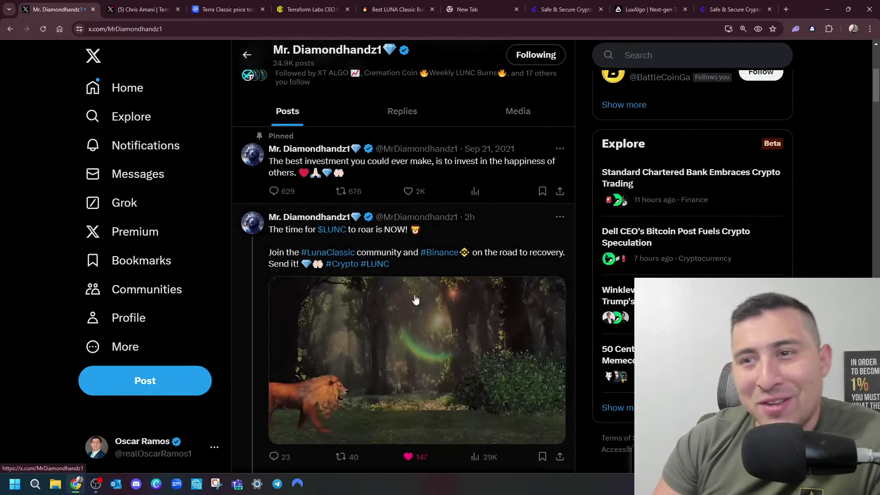
scroll(424, 277, "down", 5)
scroll(355, 242, "down", 5)
scroll(379, 220, "down", 3)
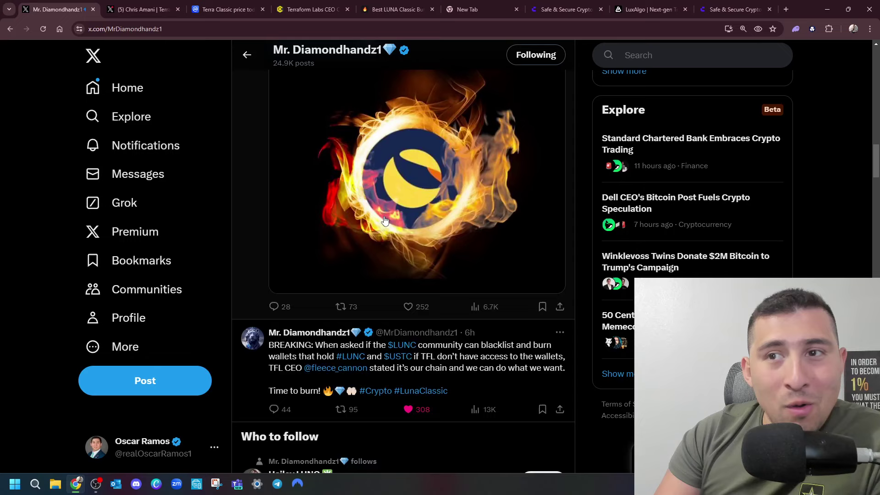
scroll(276, 227, "down", 3)
scroll(261, 228, "down", 5)
scroll(261, 227, "down", 3)
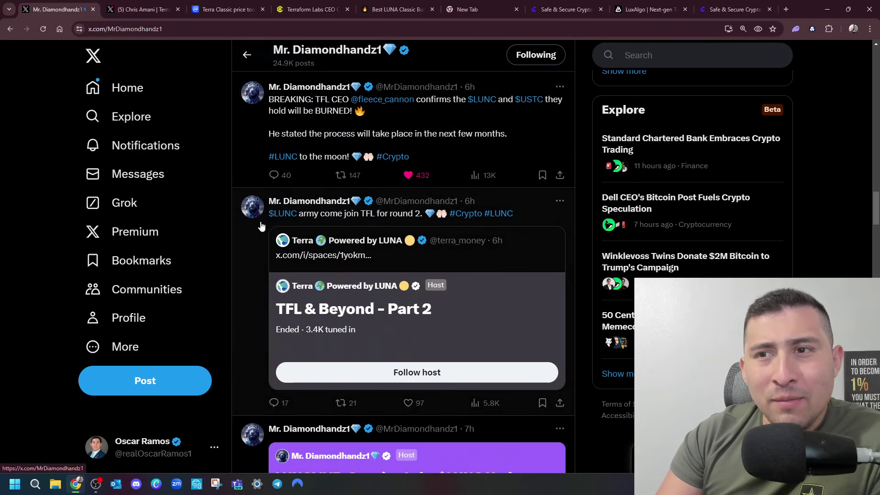
left_click(259, 124)
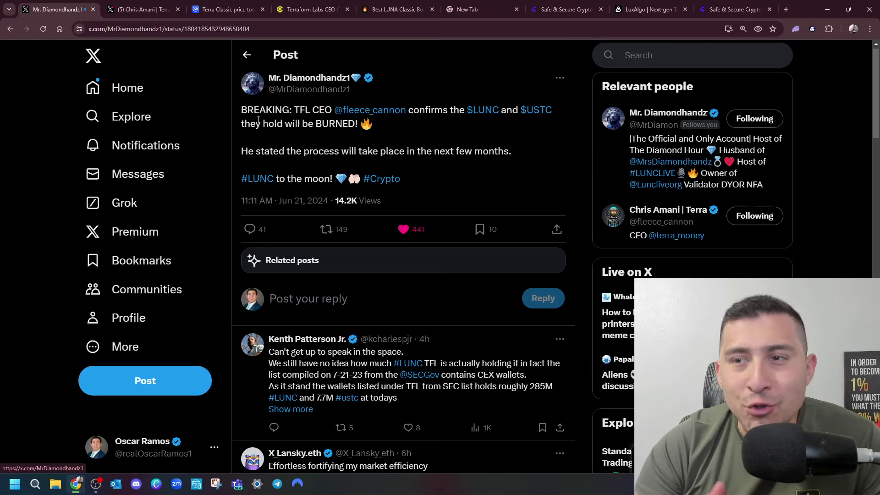
- Scroll LUNC Metrics to the Total LUNA Classic Burned chart after glancing at the CoinW and LuxAlgo tabs
left_click(376, 6)
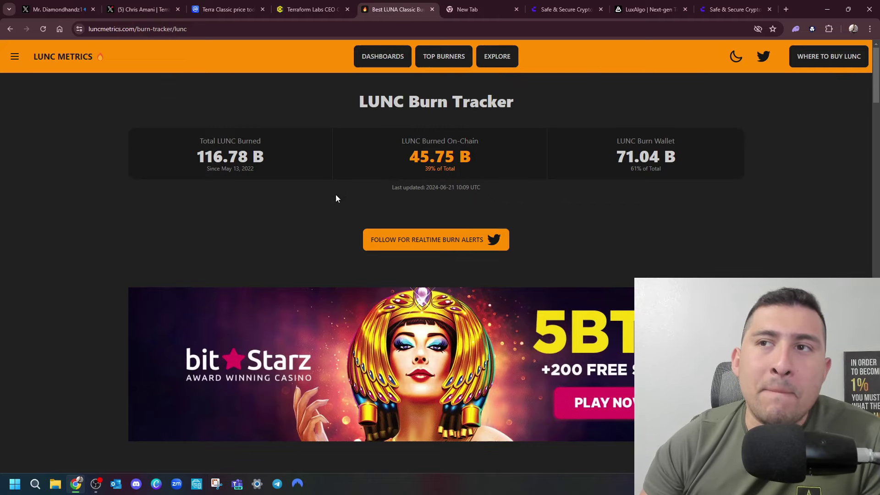
scroll(336, 195, "down", 5)
scroll(259, 151, "down", 3)
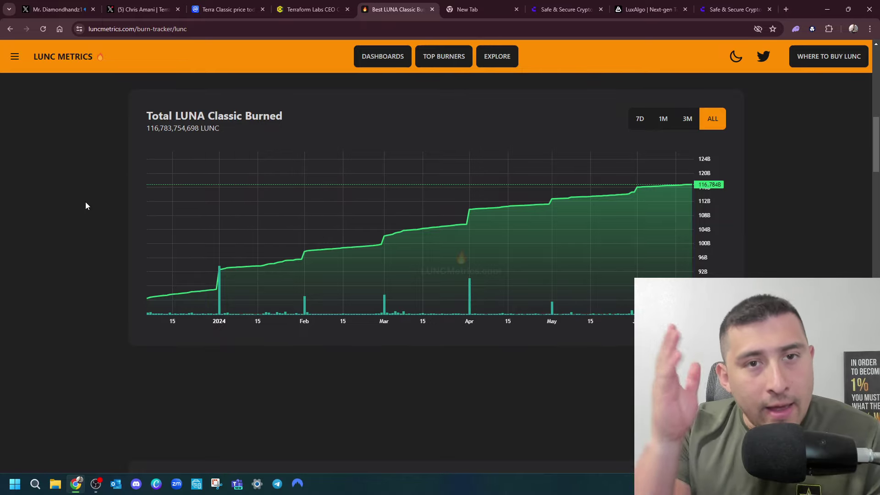
left_click(571, 8)
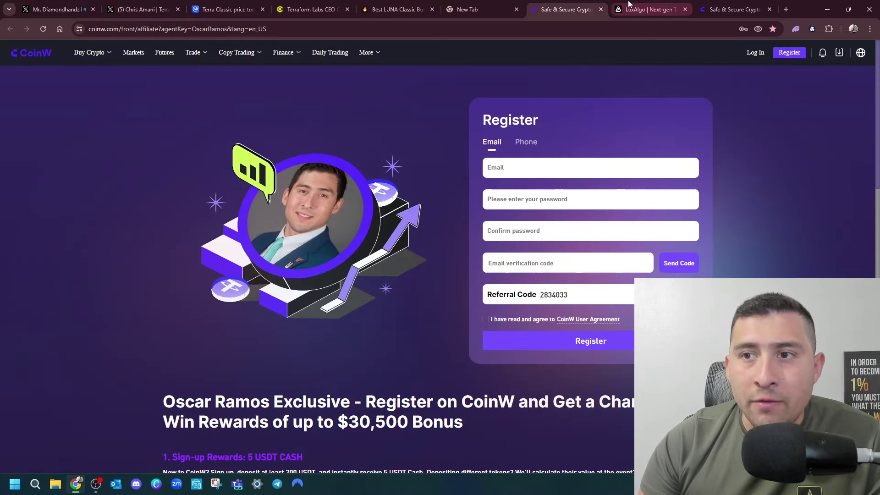
left_click(670, 9)
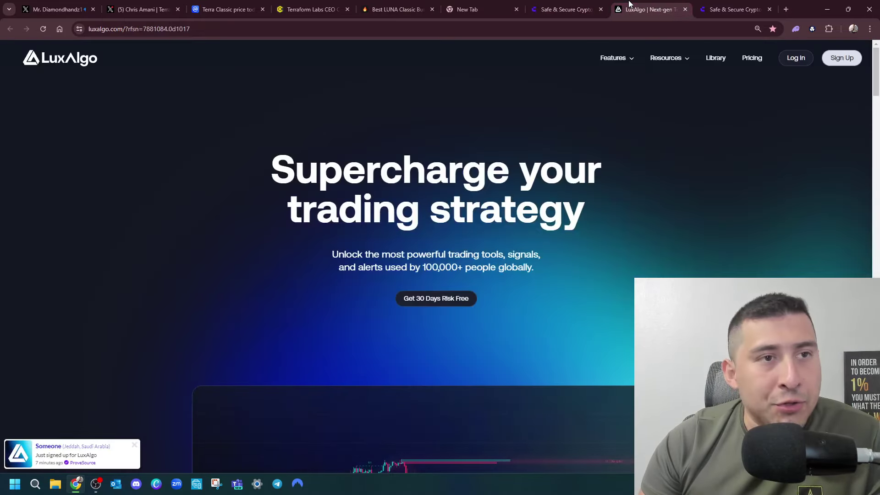
left_click(406, 9)
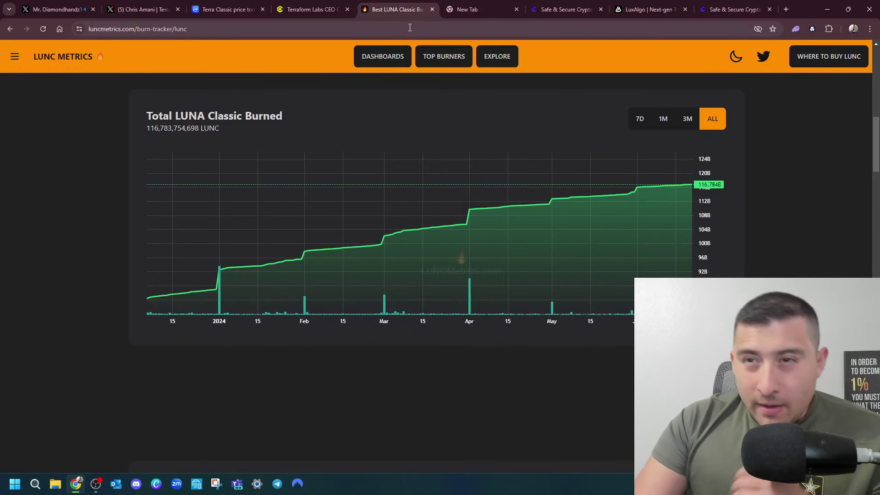
left_click(137, 9)
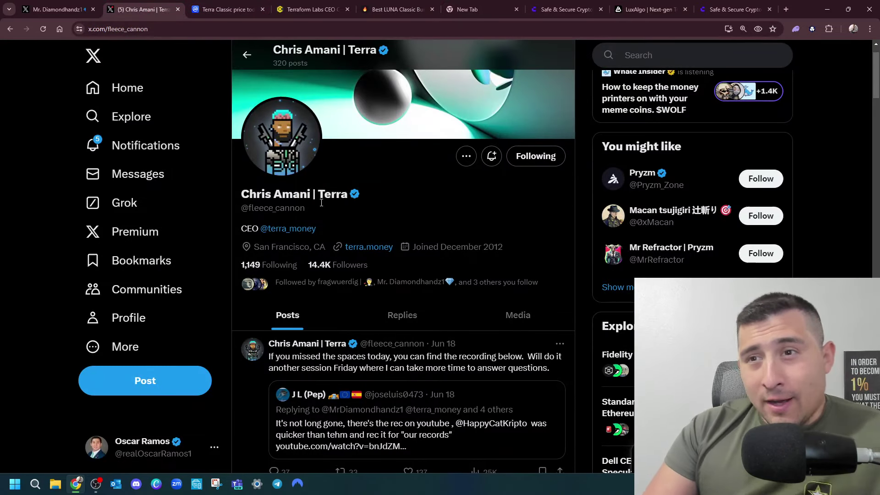
scroll(355, 213, "down", 1)
scroll(354, 208, "down", 1)
scroll(355, 209, "down", 2)
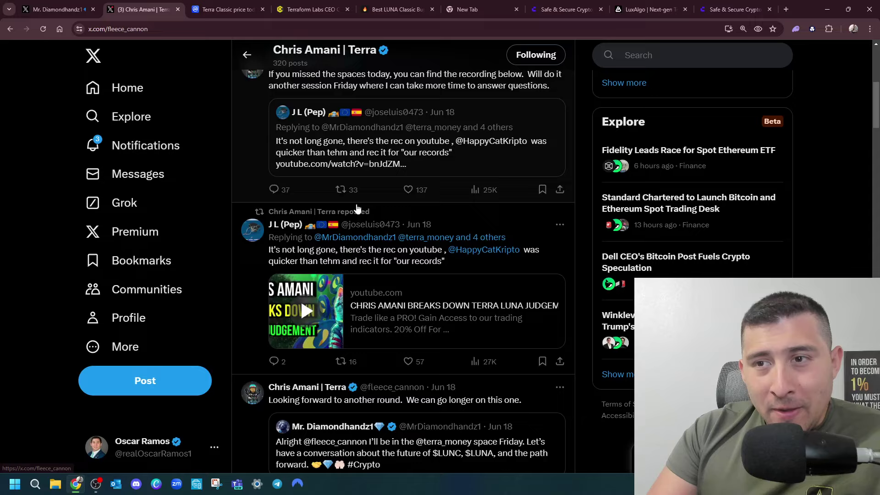
scroll(357, 210, "down", 2)
scroll(363, 213, "down", 1)
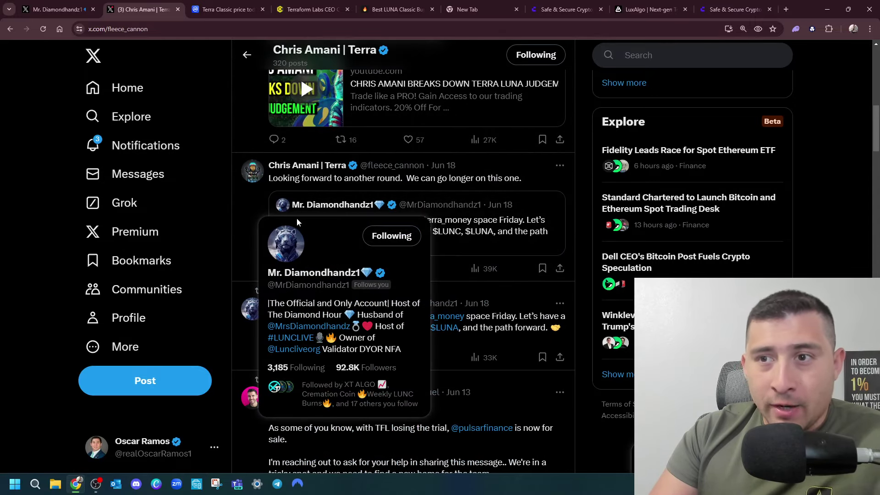
scroll(237, 227, "down", 1)
scroll(252, 226, "down", 2)
scroll(251, 226, "up", 4)
scroll(250, 233, "up", 1)
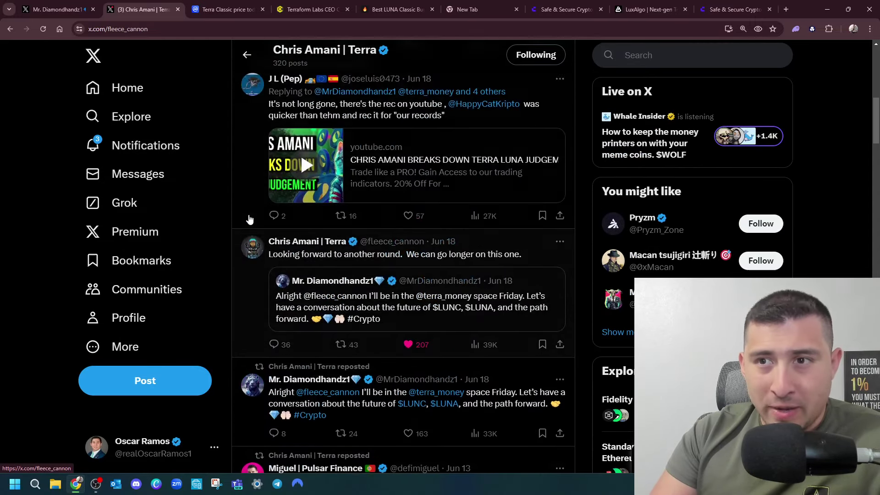
scroll(250, 275, "up", 2)
scroll(252, 316, "down", 2)
left_click(250, 262)
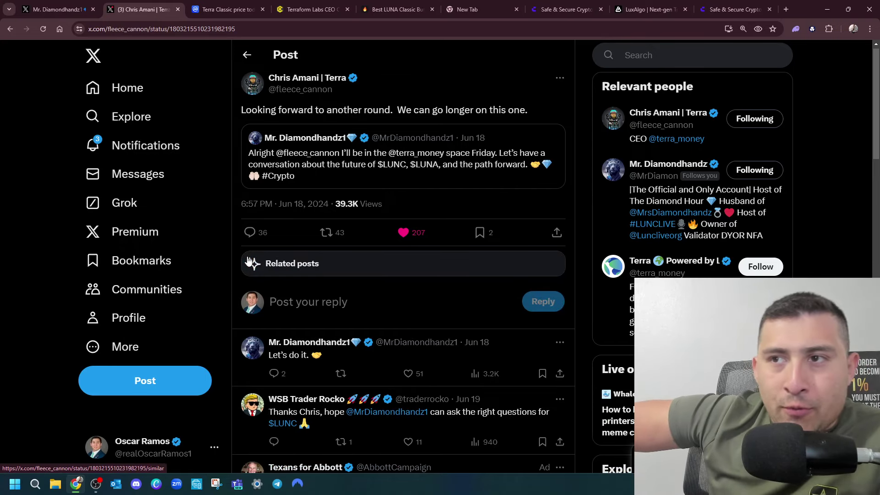
scroll(324, 261, "down", 1)
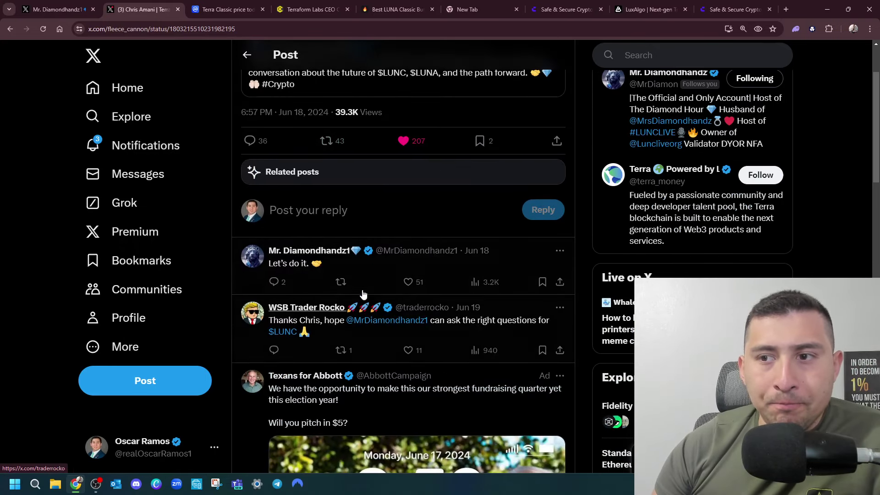
scroll(292, 225, "down", 2)
scroll(293, 226, "down", 3)
scroll(296, 207, "up", 4)
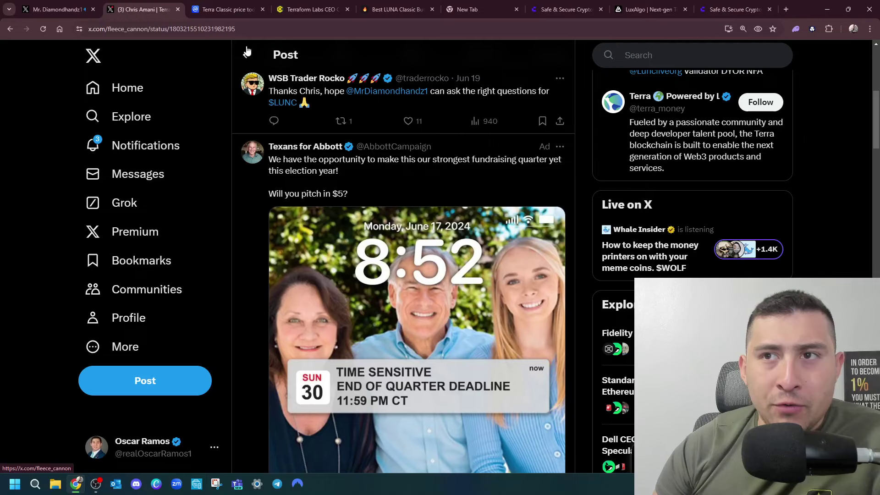
key("alt+Left")
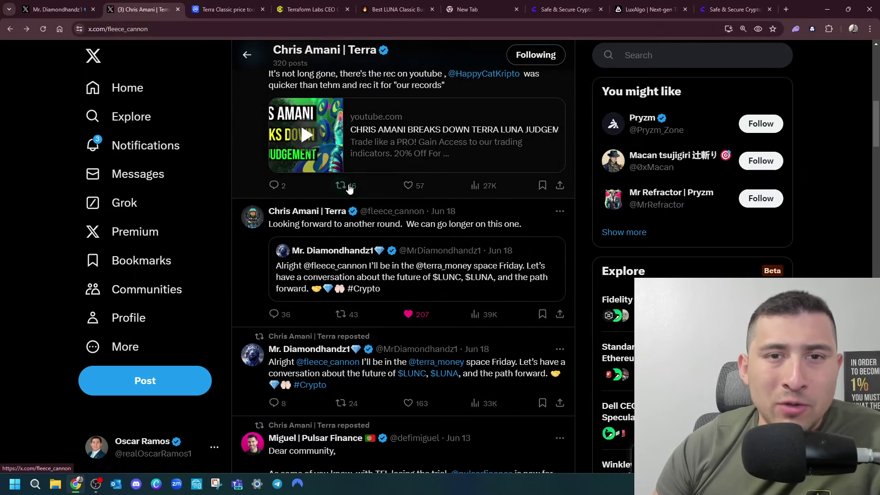
scroll(361, 190, "up", 4)
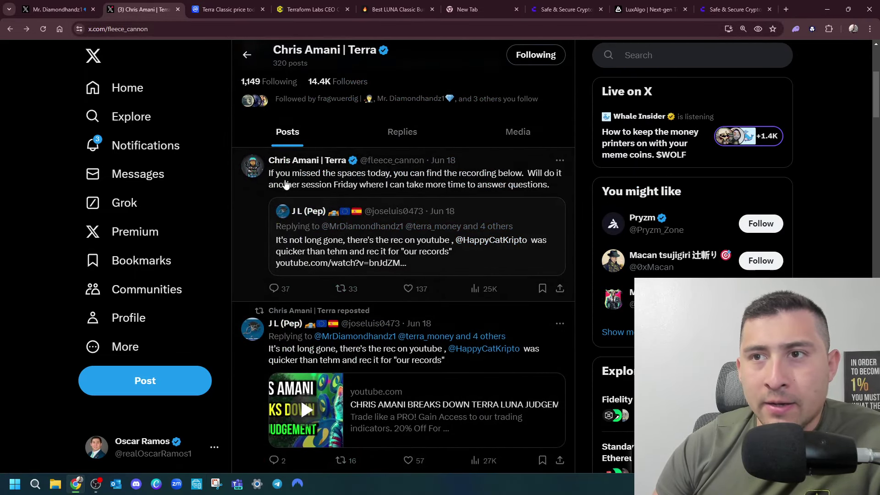
scroll(365, 192, "up", 3)
- Like Terra's 'TFL & Beyond - Part 2' Space post and open its quoted LFG post
left_click(300, 230)
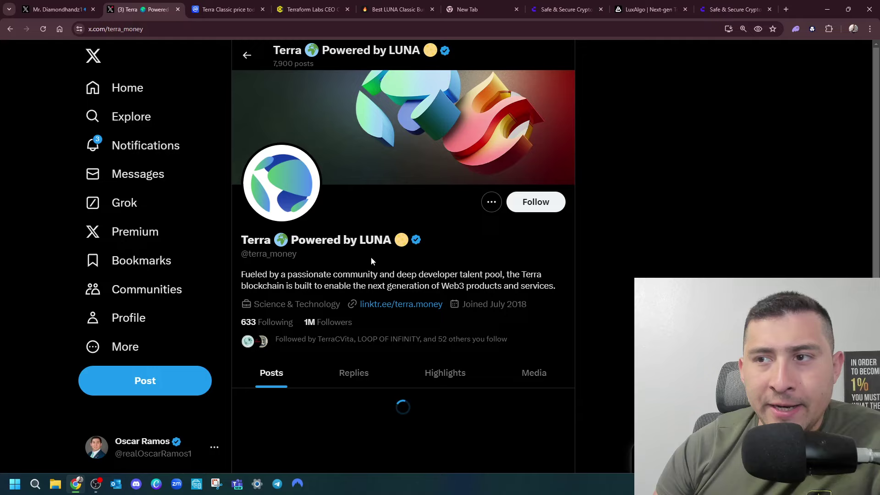
scroll(366, 254, "down", 5)
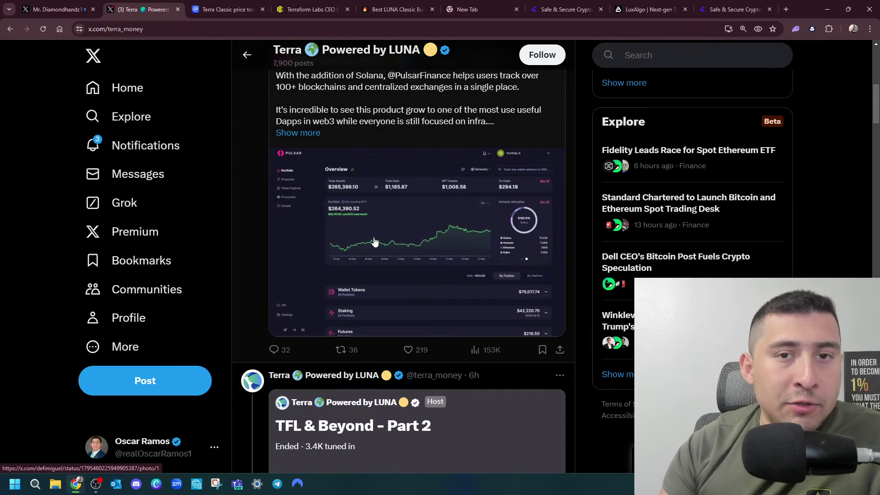
scroll(385, 246, "down", 3)
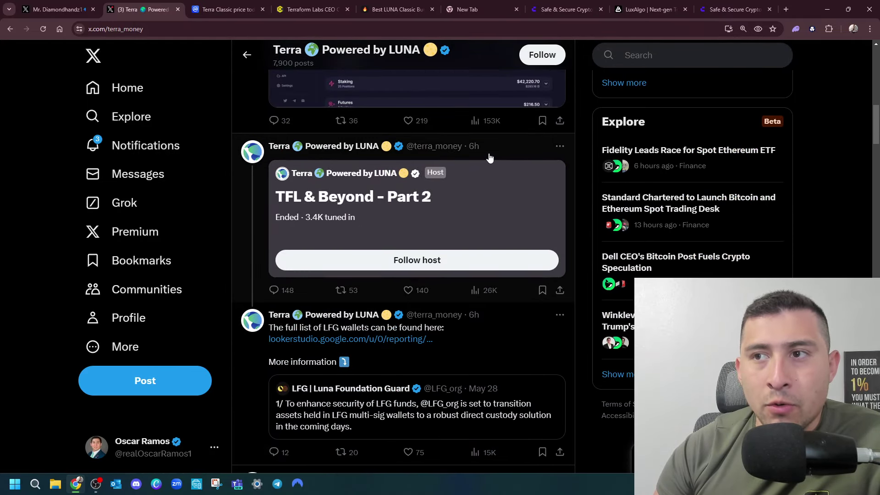
left_click(509, 148)
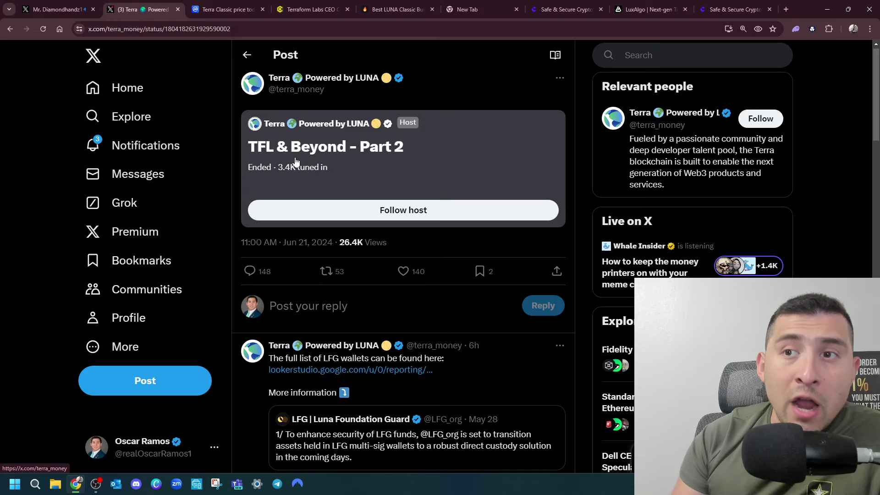
left_click(402, 270)
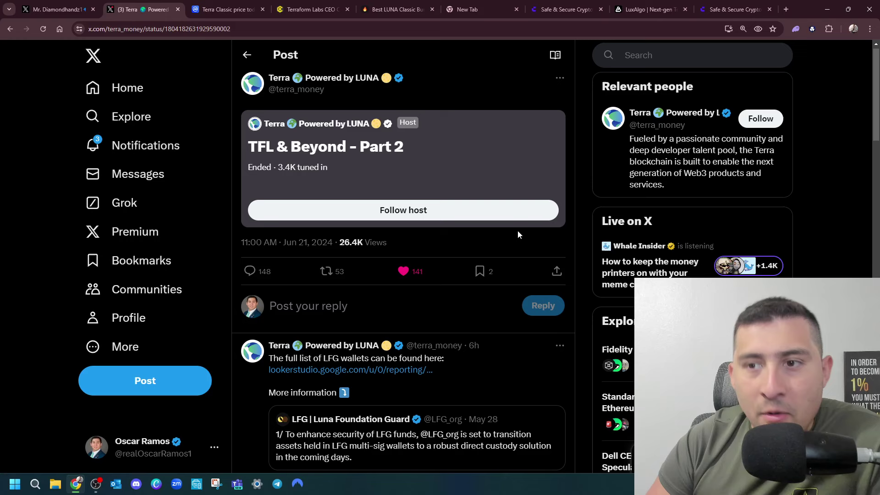
scroll(518, 235, "down", 2)
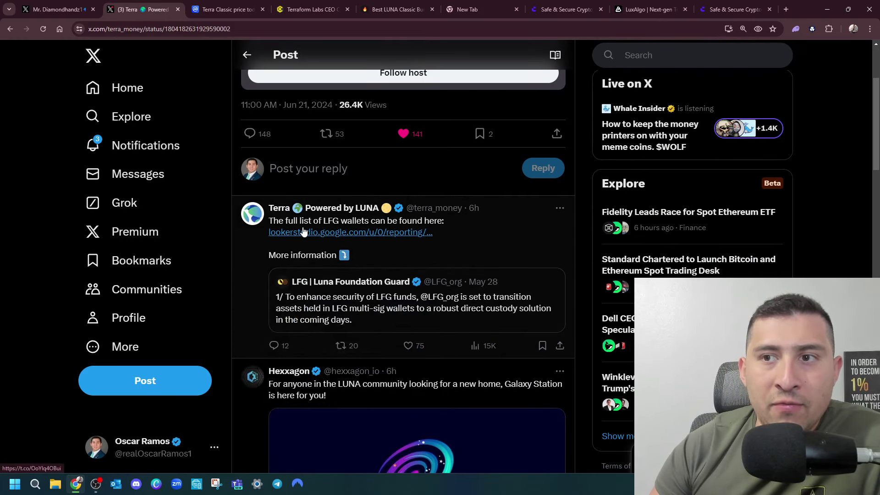
scroll(369, 235, "down", 2)
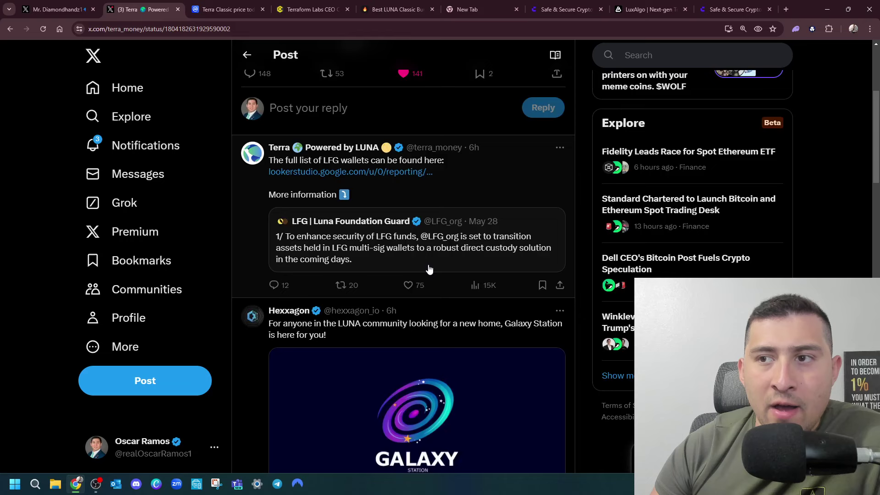
left_click(520, 197)
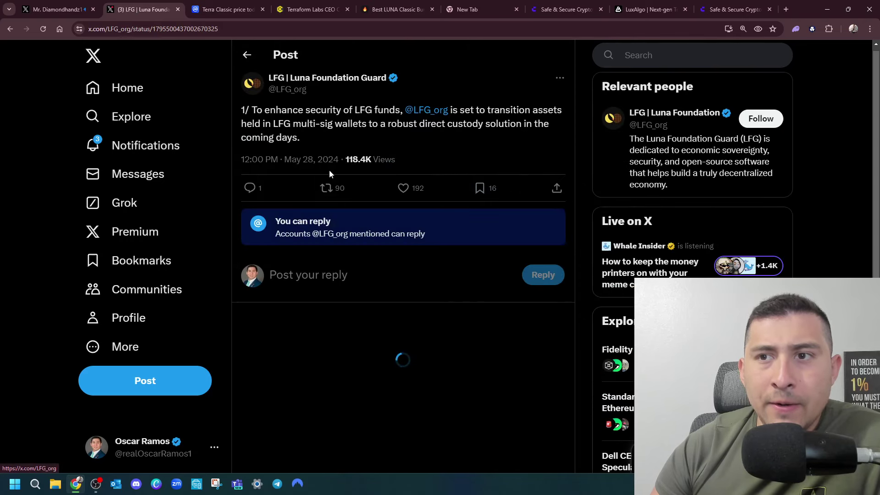
scroll(309, 257, "down", 3)
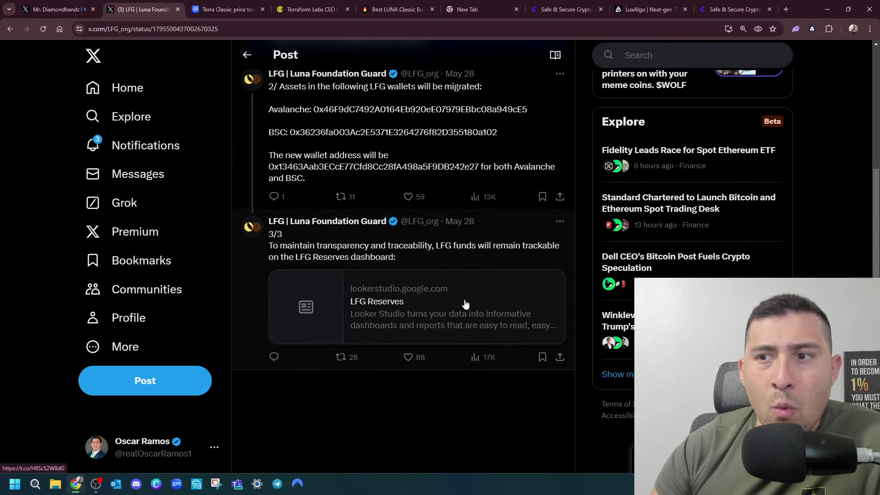
- Open the lookerstudio.google.com LFG Reserves dashboard showing 131.18M total reserves and per-coin balances
left_click(502, 299)
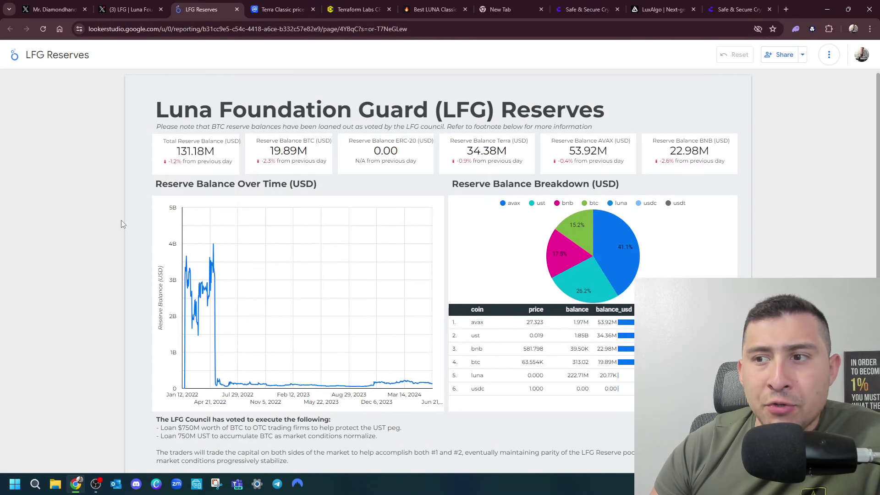
scroll(122, 218, "down", 1)
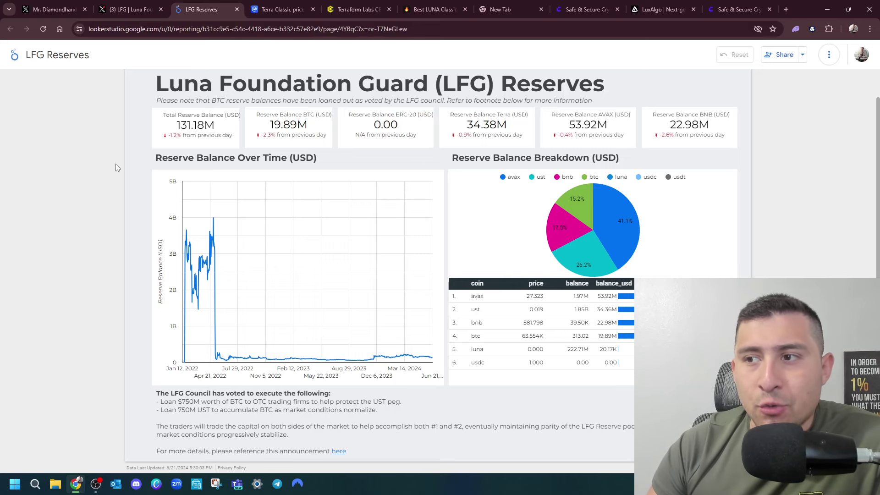
scroll(492, 150, "up", 1)
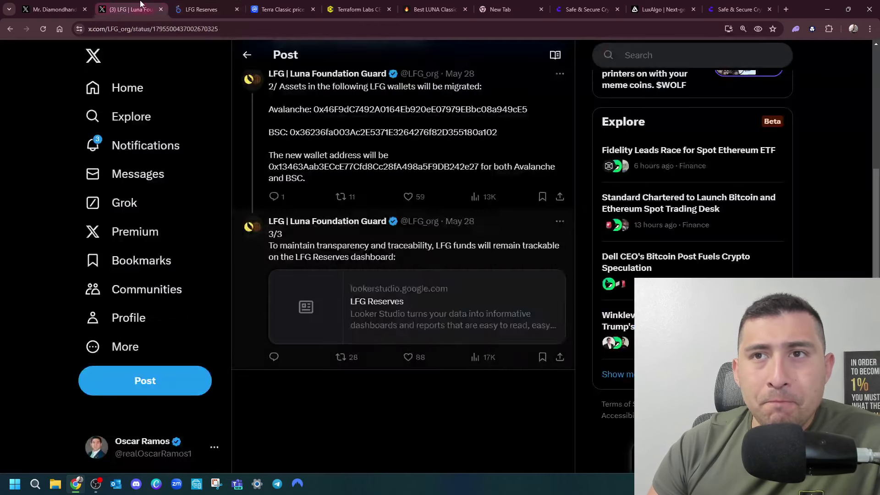
left_click(131, 9)
scroll(267, 131, "up", 4)
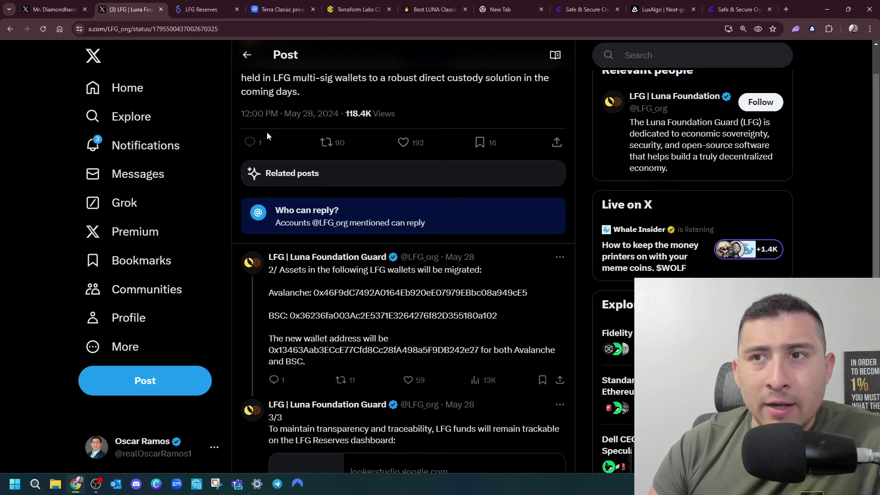
left_click(248, 55)
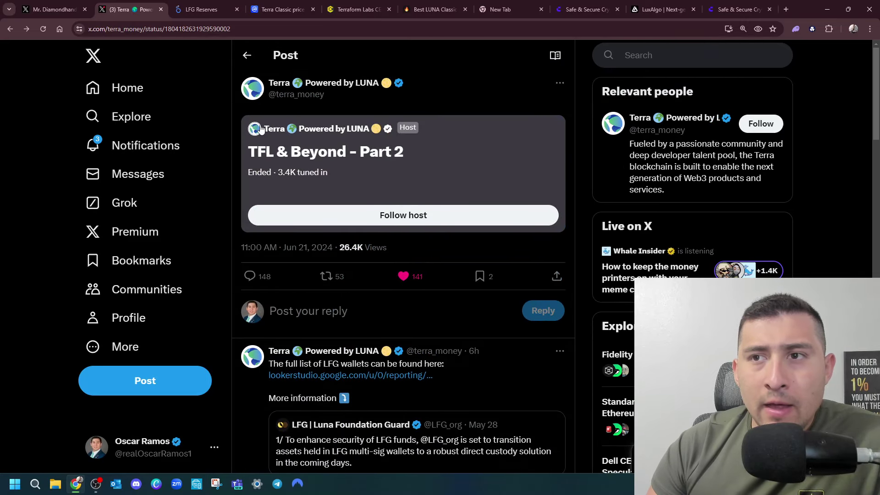
left_click(243, 55)
scroll(270, 204, "up", 5)
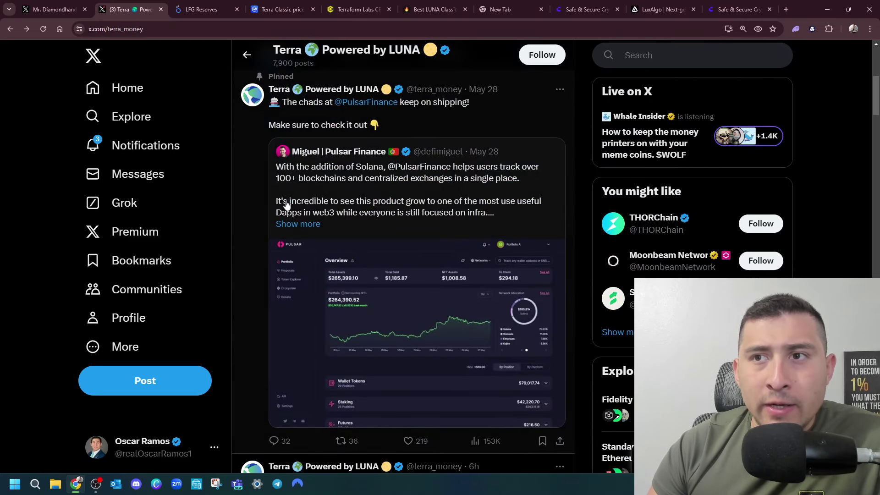
scroll(270, 204, "up", 4)
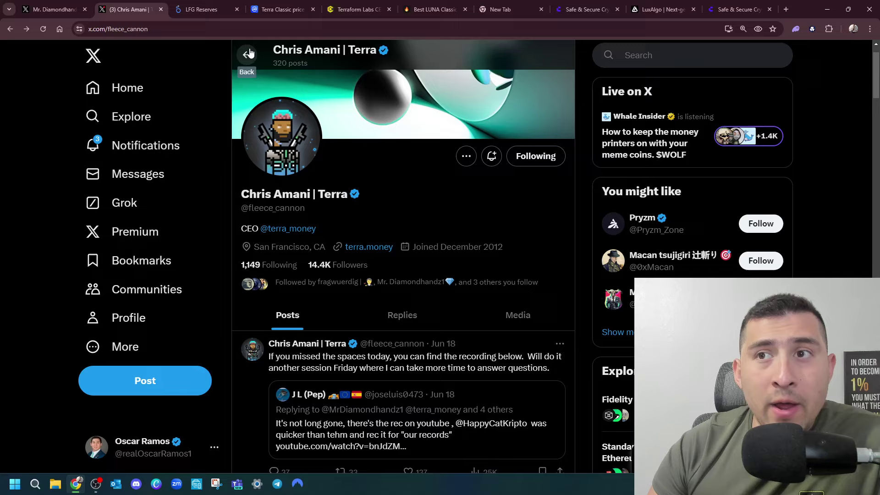
scroll(301, 306, "down", 4)
scroll(301, 306, "down", 2)
scroll(351, 285, "down", 2)
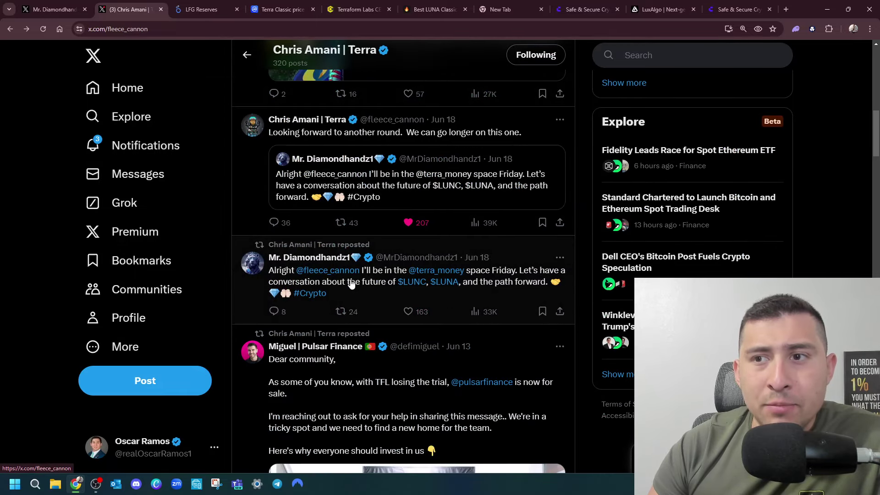
scroll(352, 275, "down", 3)
scroll(339, 269, "down", 3)
scroll(342, 269, "down", 3)
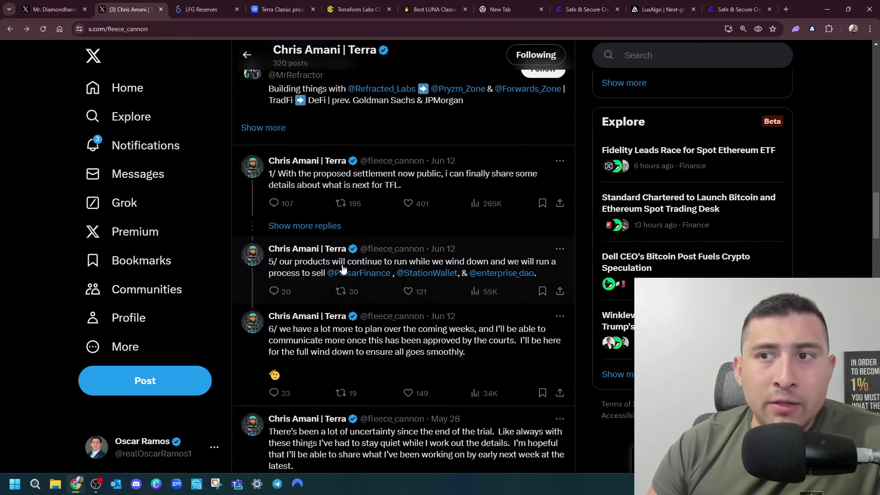
left_click(492, 163)
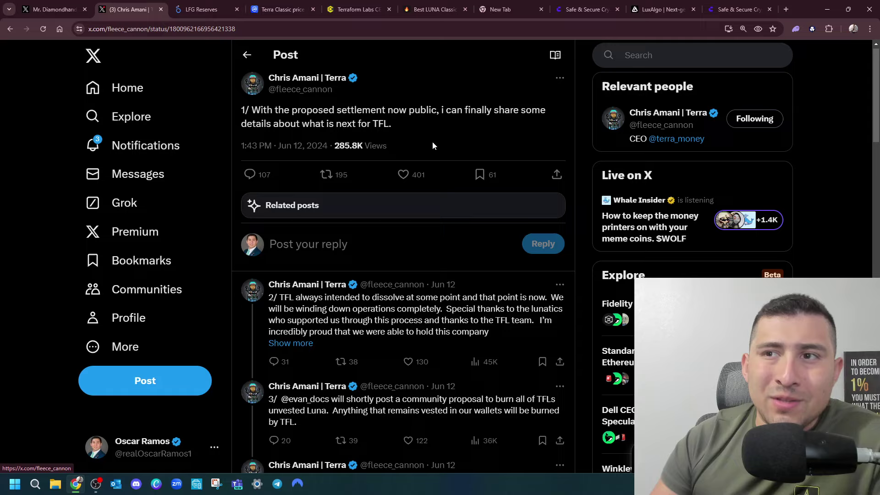
scroll(382, 162, "down", 6)
scroll(403, 201, "down", 3)
scroll(403, 202, "down", 4)
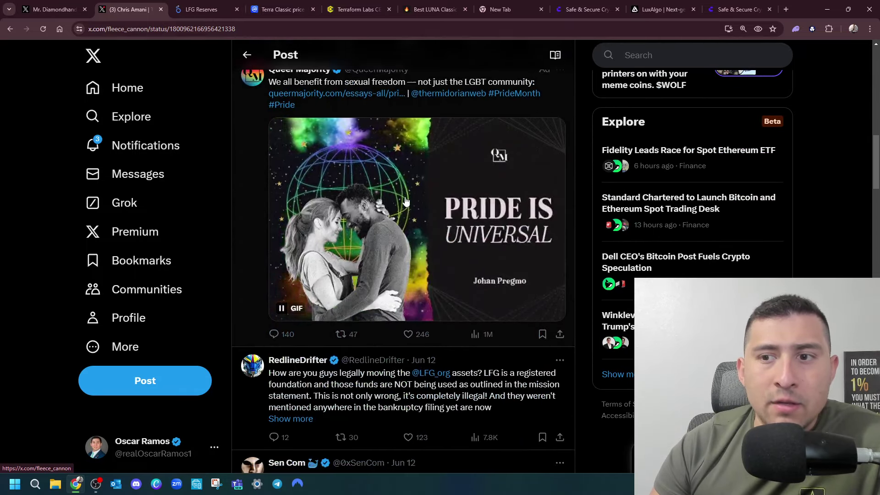
scroll(410, 206, "down", 1)
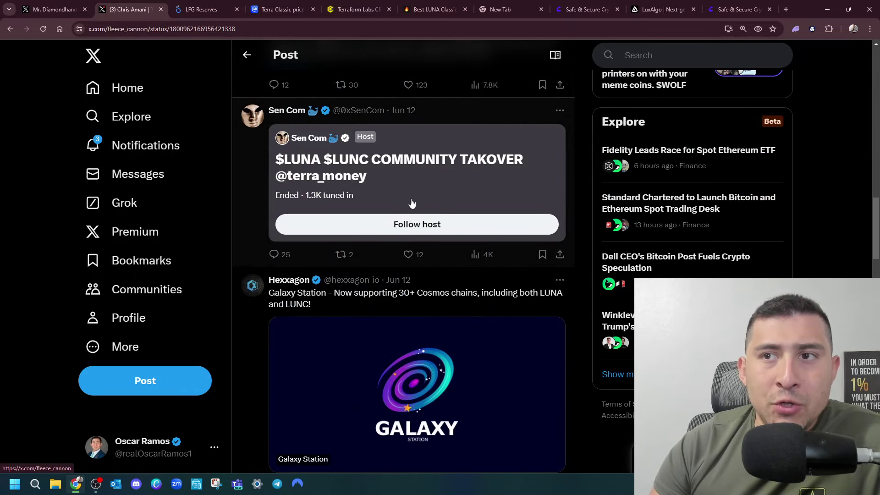
scroll(411, 203, "down", 4)
scroll(399, 220, "down", 3)
scroll(385, 240, "down", 3)
scroll(383, 240, "up", 6)
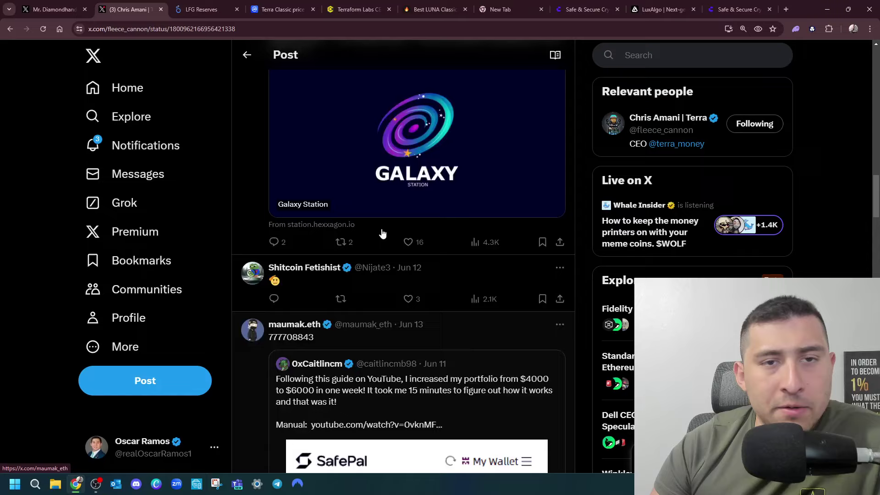
scroll(384, 235, "up", 5)
scroll(365, 220, "up", 5)
scroll(353, 212, "up", 3)
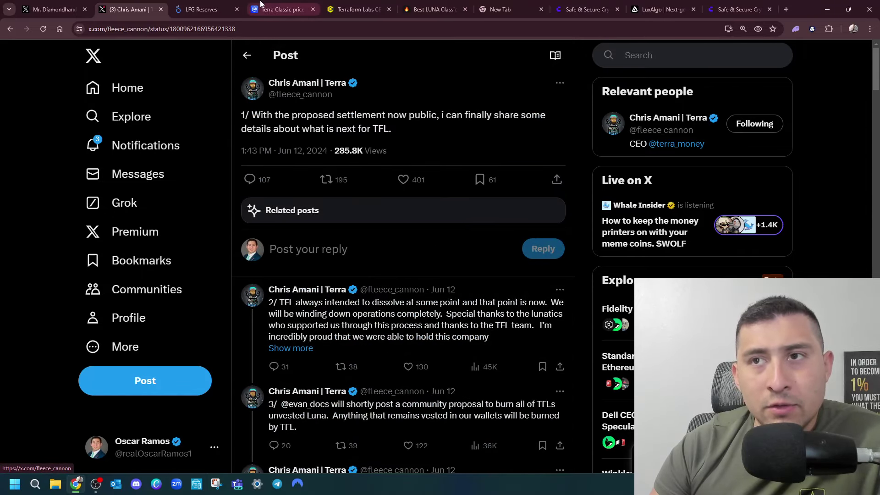
- Show CoinMarketCap's Terra Classic (LUNC) price chart over the 1Y range
left_click(262, 6)
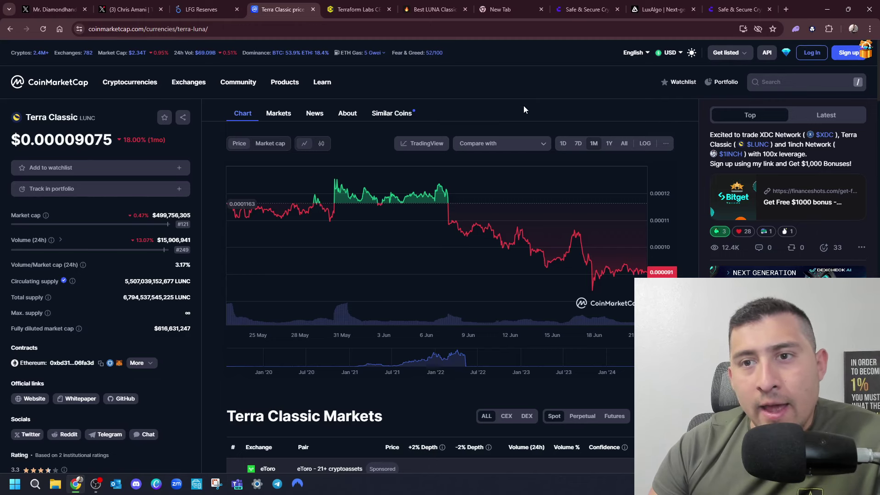
left_click(609, 145)
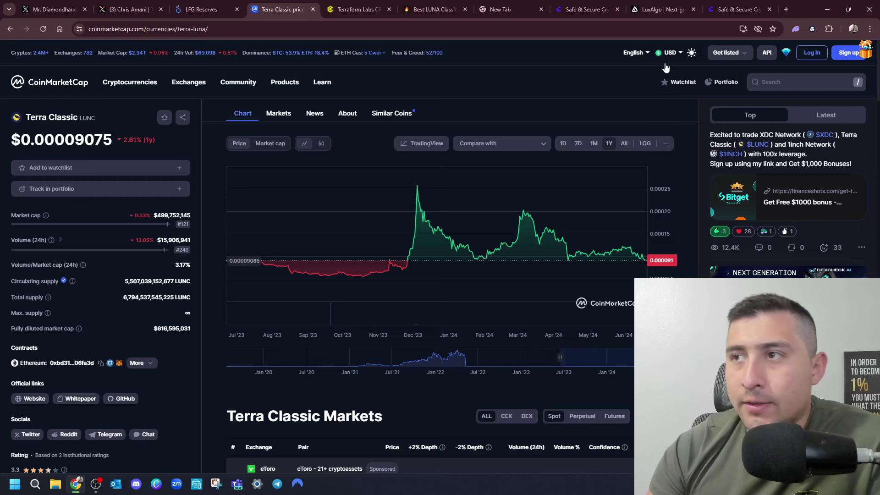
left_click(661, 9)
scroll(184, 278, "down", 3)
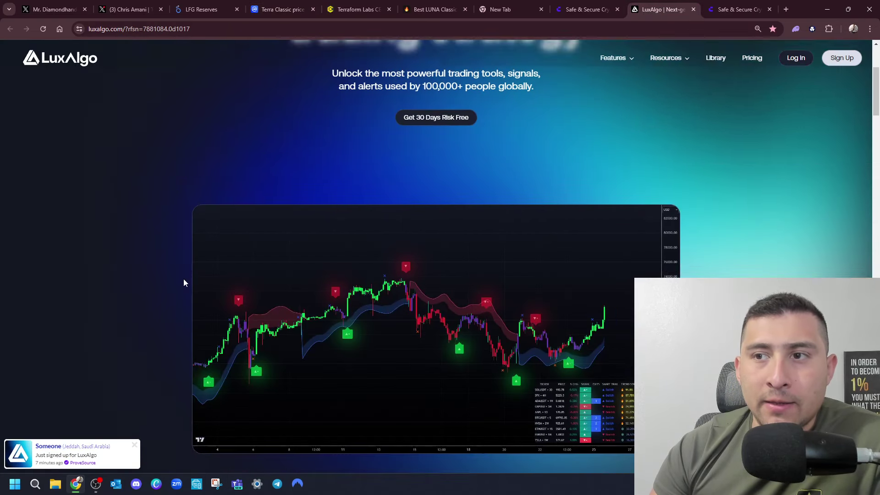
scroll(184, 279, "down", 3)
scroll(181, 277, "up", 2)
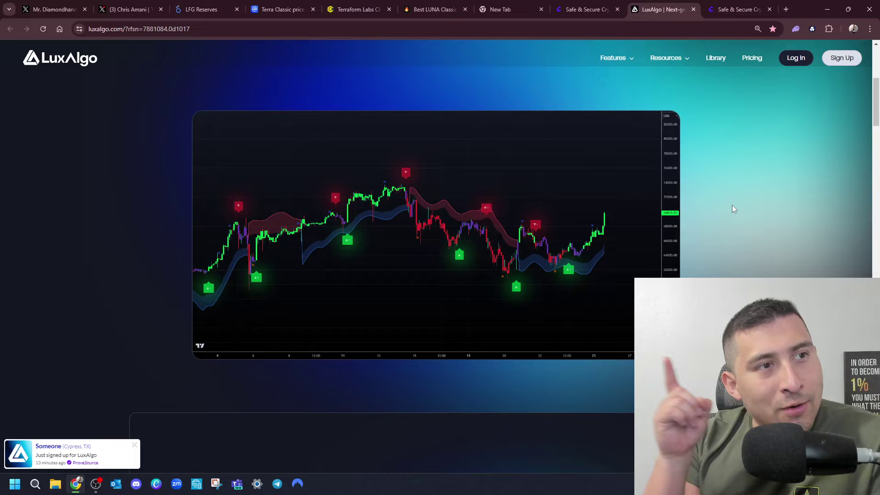
scroll(715, 228, "down", 5)
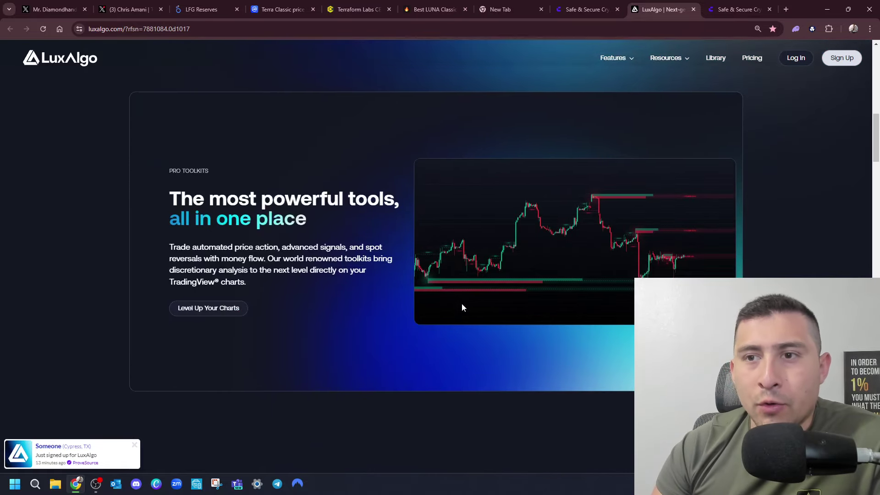
scroll(344, 306, "down", 2)
scroll(221, 296, "down", 3)
scroll(152, 288, "down", 4)
scroll(117, 283, "down", 3)
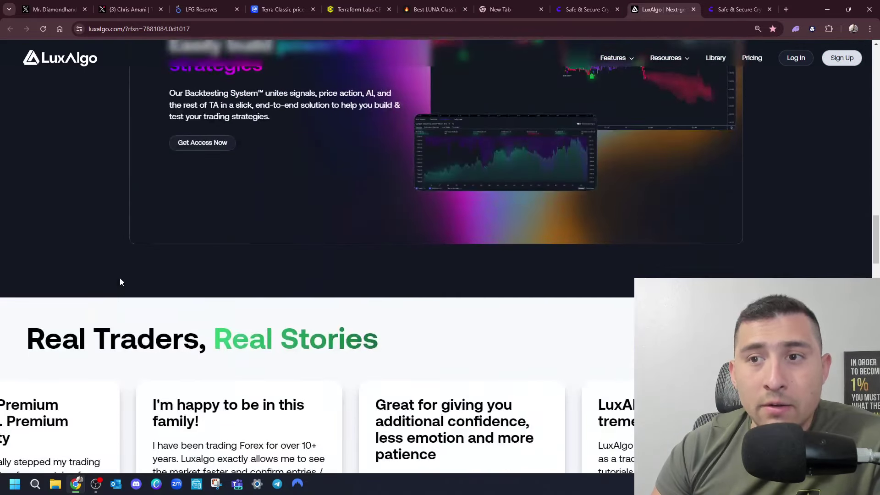
scroll(120, 281, "down", 3)
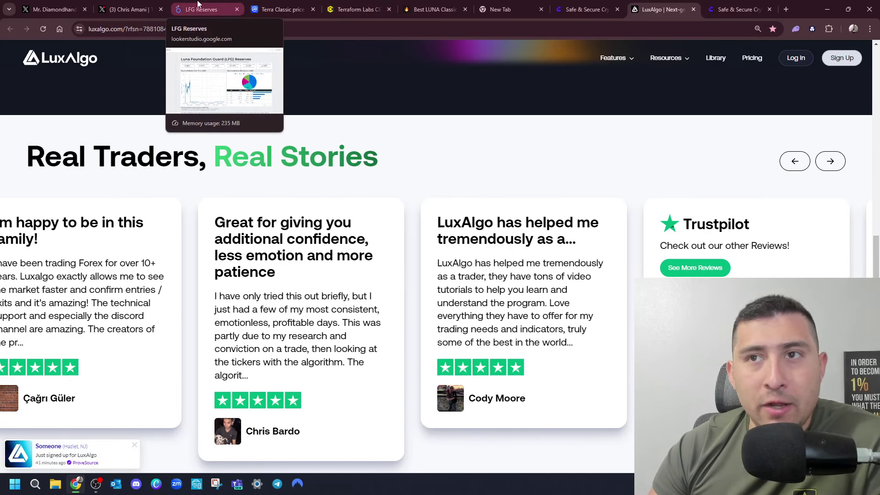
left_click(145, 6)
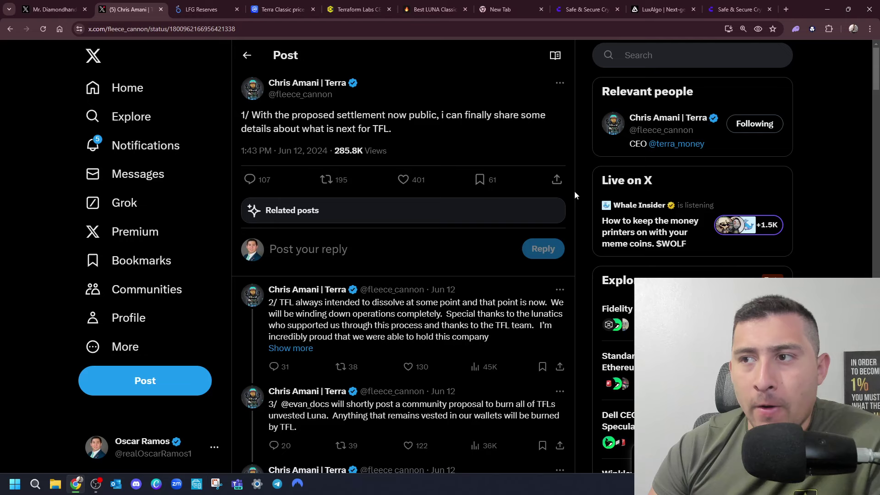
scroll(574, 190, "down", 1)
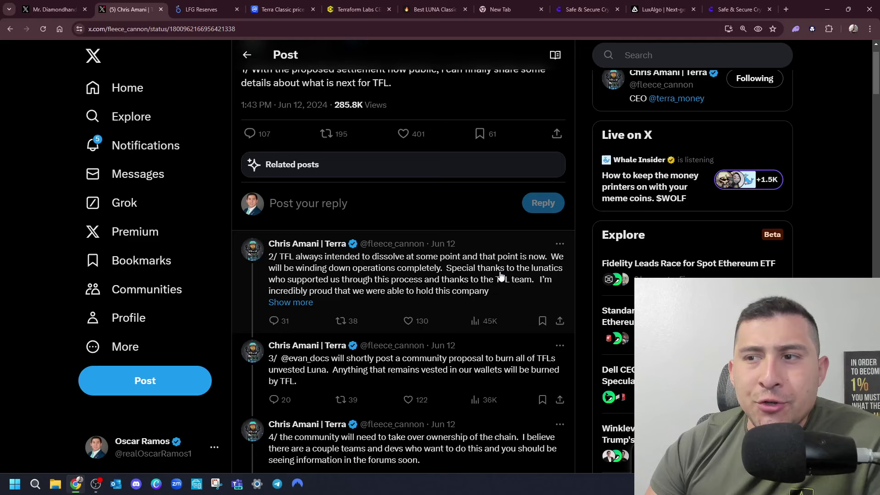
scroll(489, 265, "up", 1)
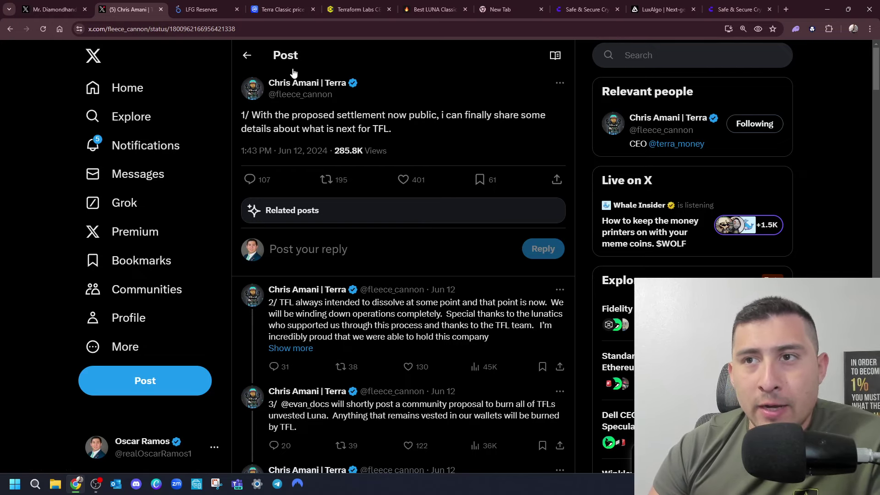
left_click(311, 84)
scroll(308, 252, "down", 3)
scroll(344, 253, "down", 3)
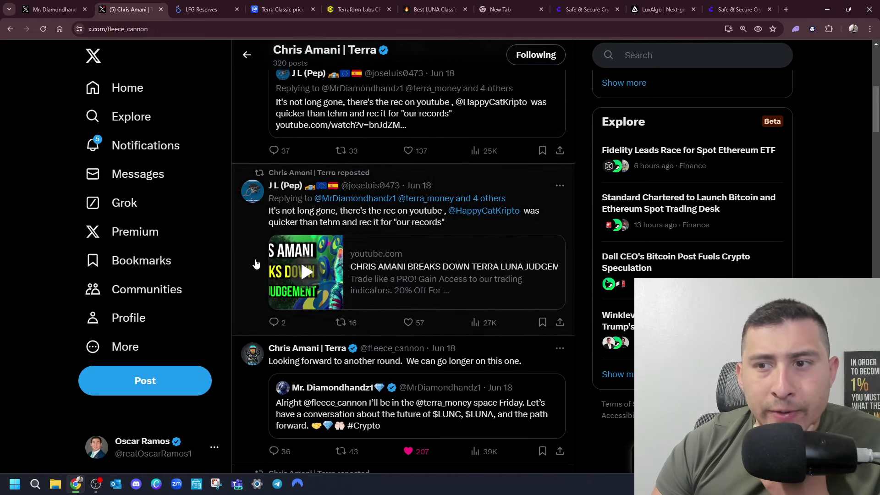
scroll(257, 261, "down", 3)
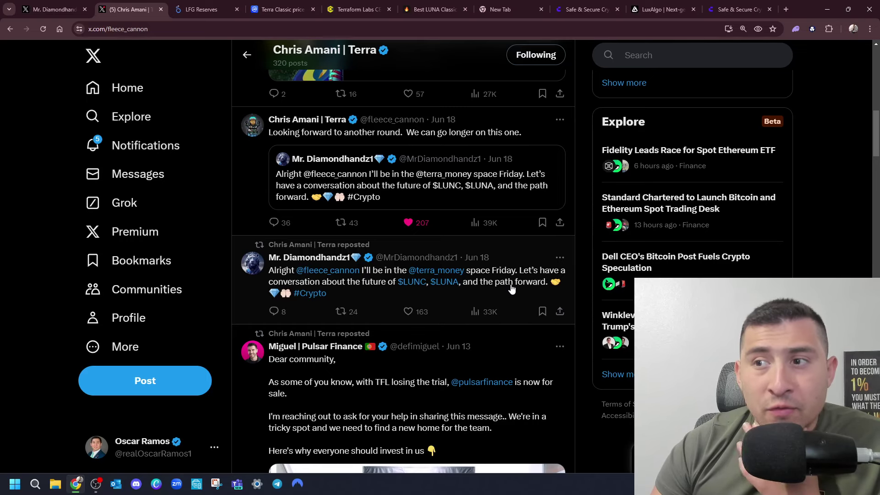
scroll(319, 295, "down", 2)
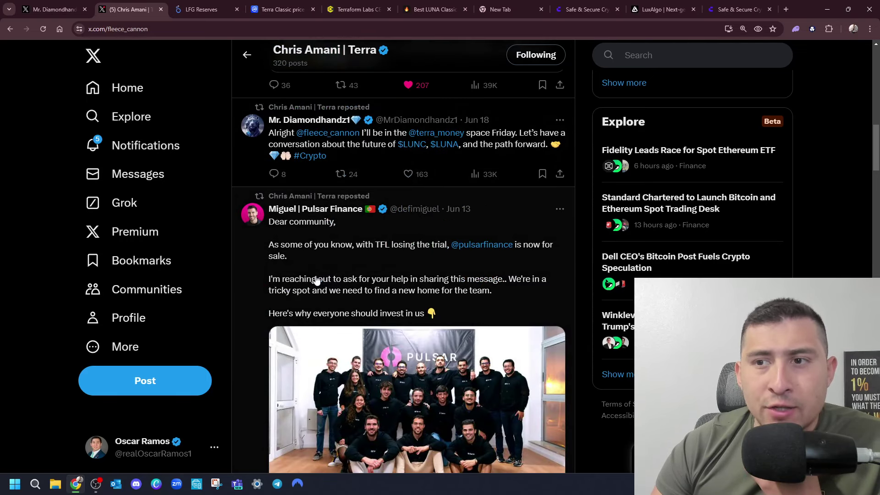
scroll(320, 268, "down", 1)
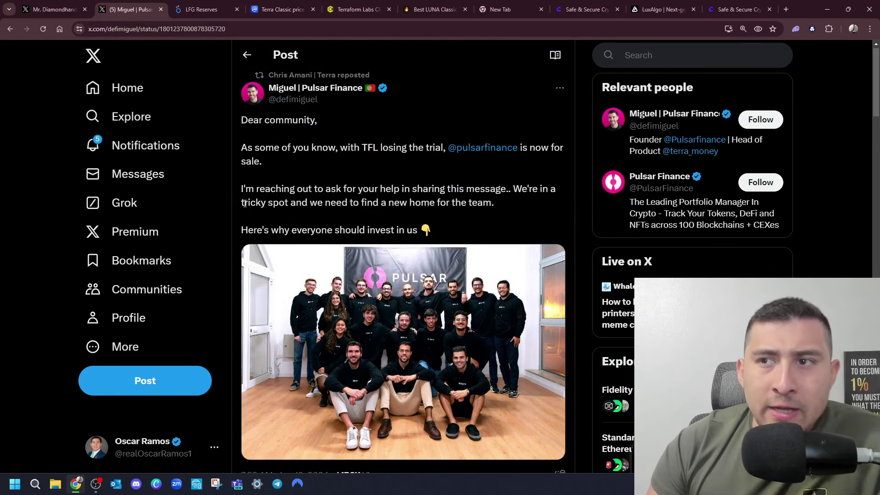
mouse_move(483, 148)
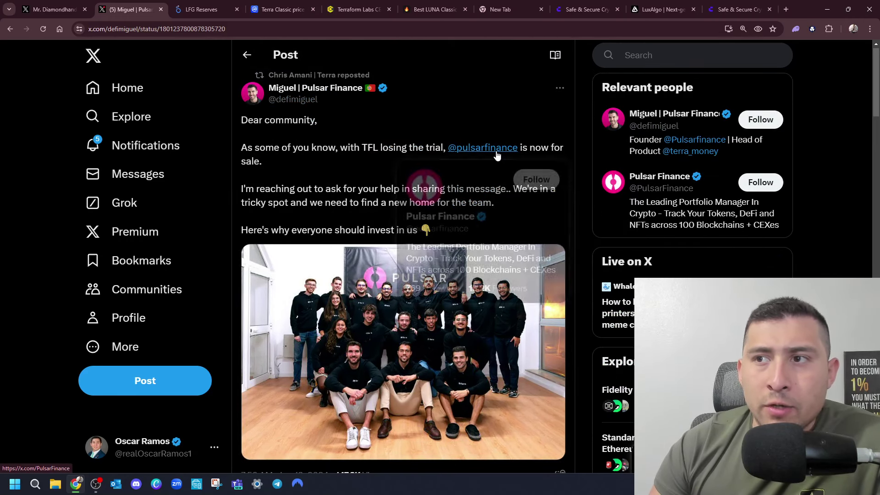
scroll(244, 181, "down", 1)
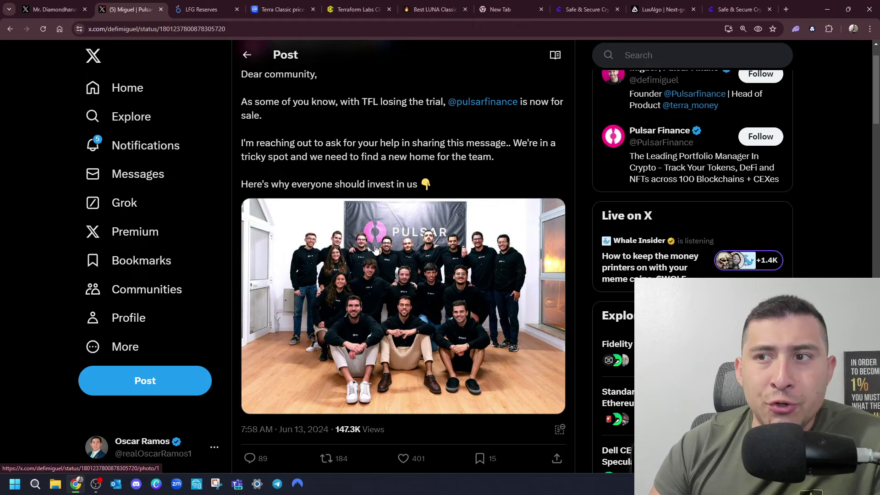
left_click(346, 292)
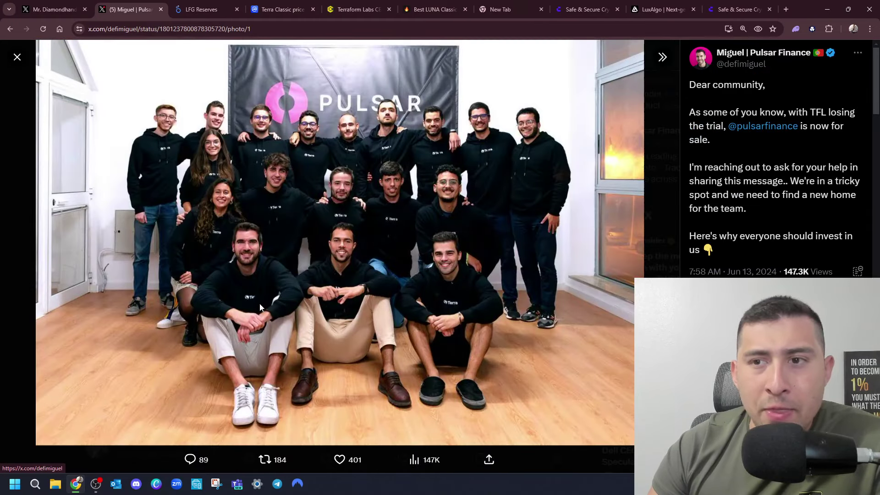
left_click(17, 58)
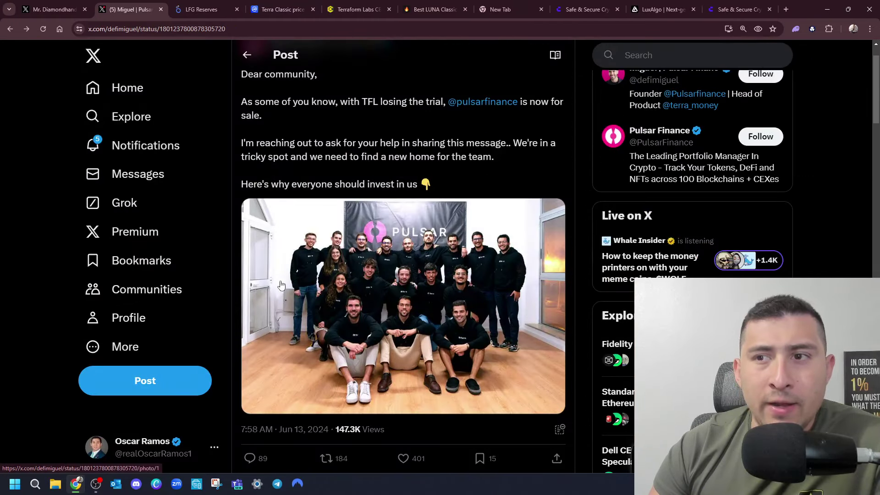
scroll(290, 287, "down", 3)
scroll(289, 287, "down", 2)
scroll(294, 282, "down", 4)
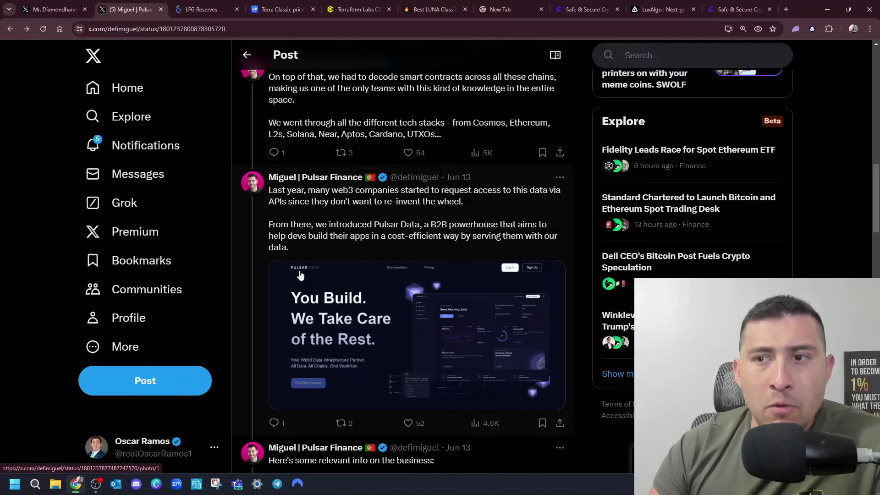
scroll(303, 251, "up", 5)
scroll(296, 234, "up", 5)
left_click(247, 57)
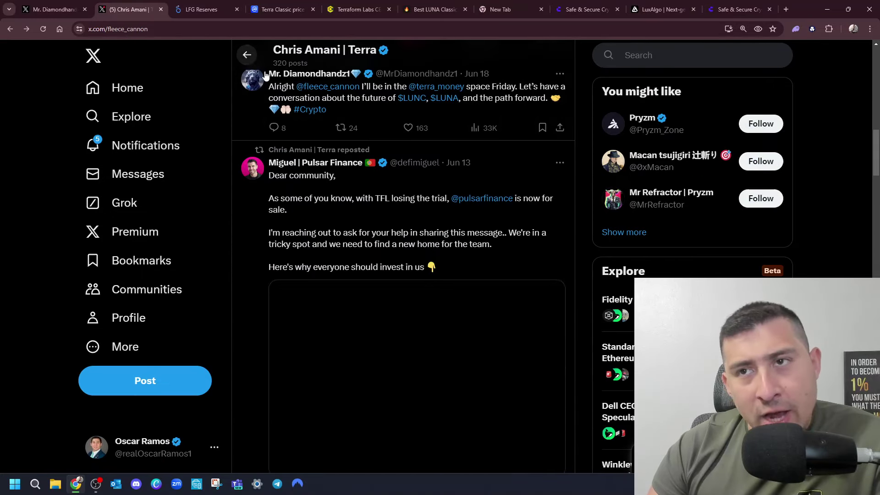
scroll(300, 77, "up", 4)
scroll(286, 136, "up", 2)
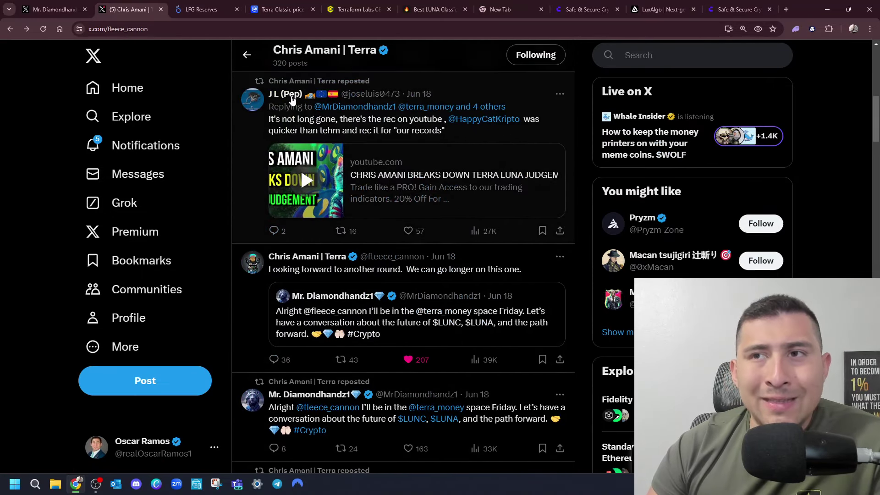
left_click(437, 10)
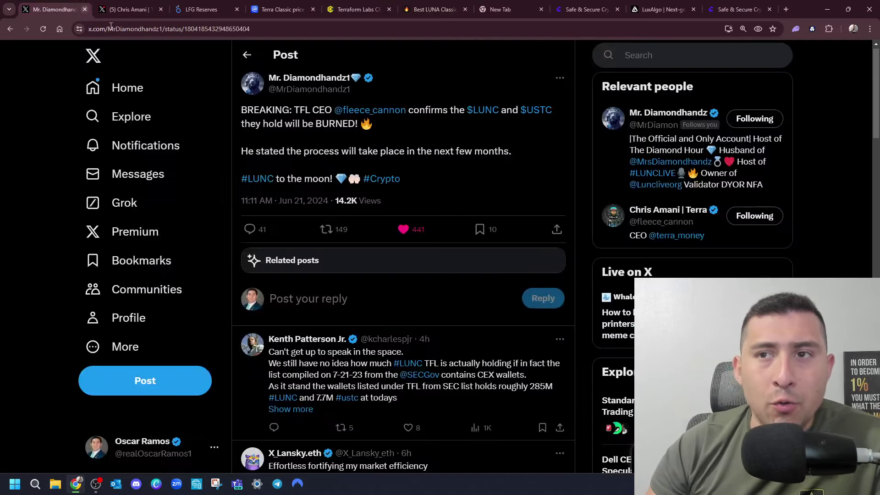
- Switch from the burn chart to Mr. Diamondhandz1's BREAKING TFL LUNC and USTC burn post
left_click(55, 9)
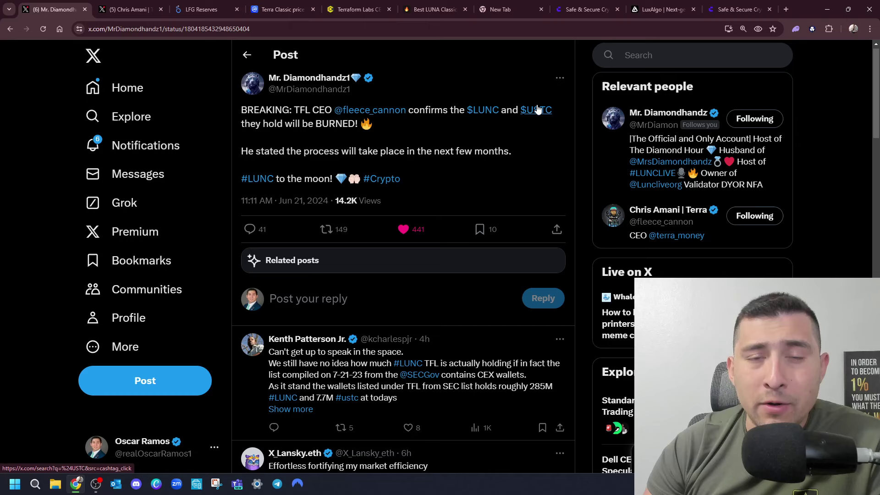
scroll(399, 246, "down", 3)
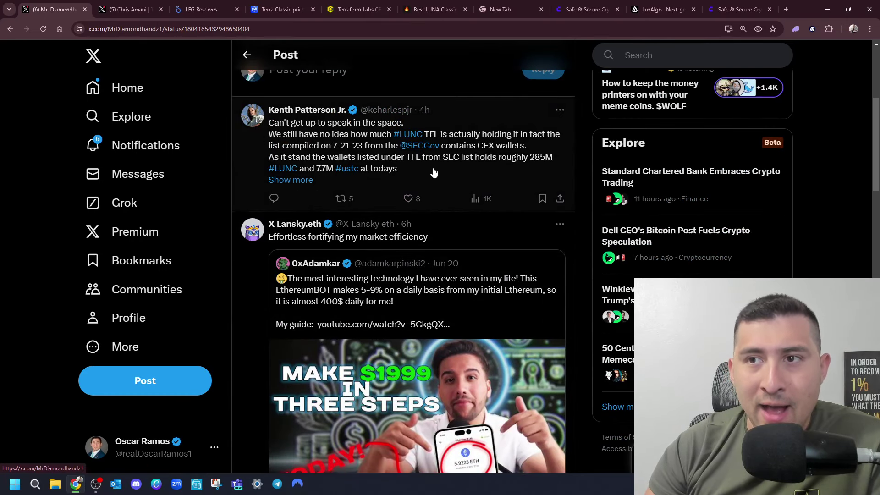
- Read the replies about how much LUNC TFL holds, then reach CoinMarketCap's Terra Classic markets list
left_click(241, 151)
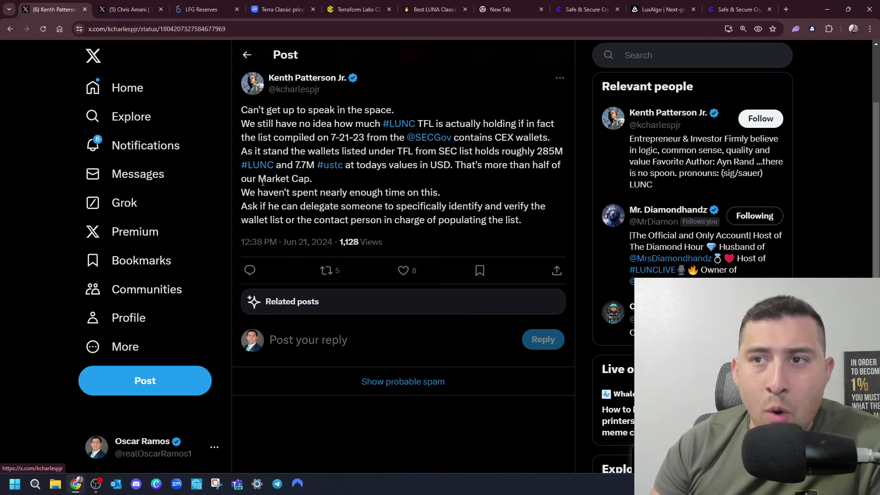
scroll(313, 204, "down", 3)
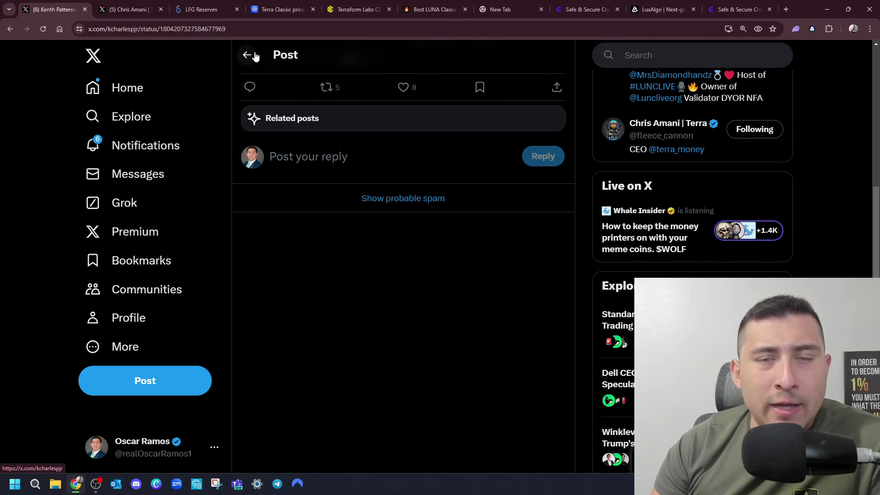
left_click(247, 55)
scroll(277, 267, "down", 4)
scroll(277, 267, "down", 5)
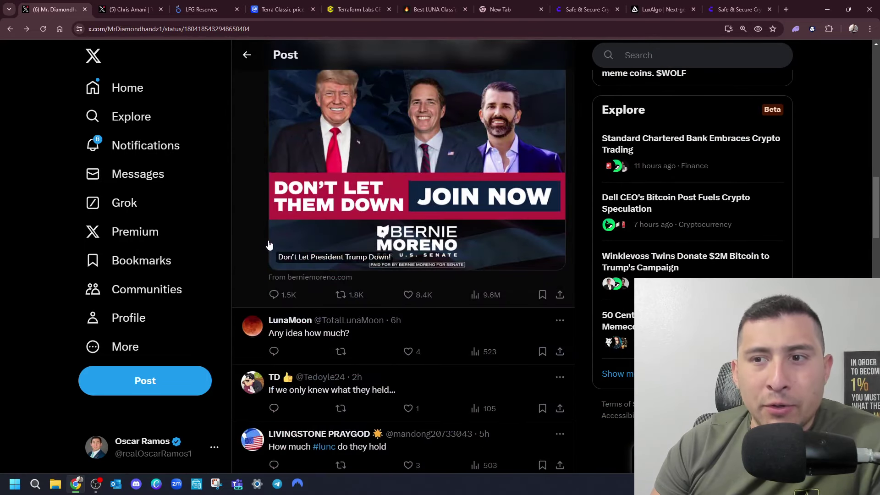
scroll(262, 237, "down", 3)
scroll(297, 172, "down", 2)
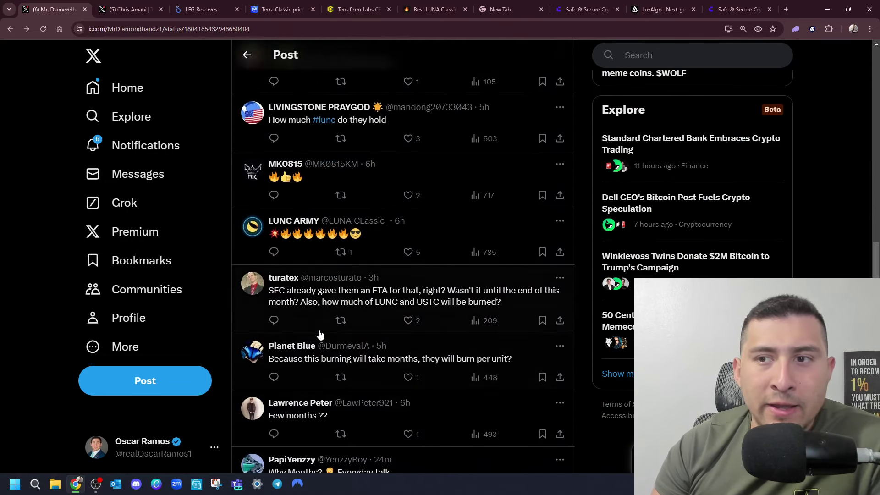
scroll(321, 323, "down", 2)
scroll(309, 246, "up", 3)
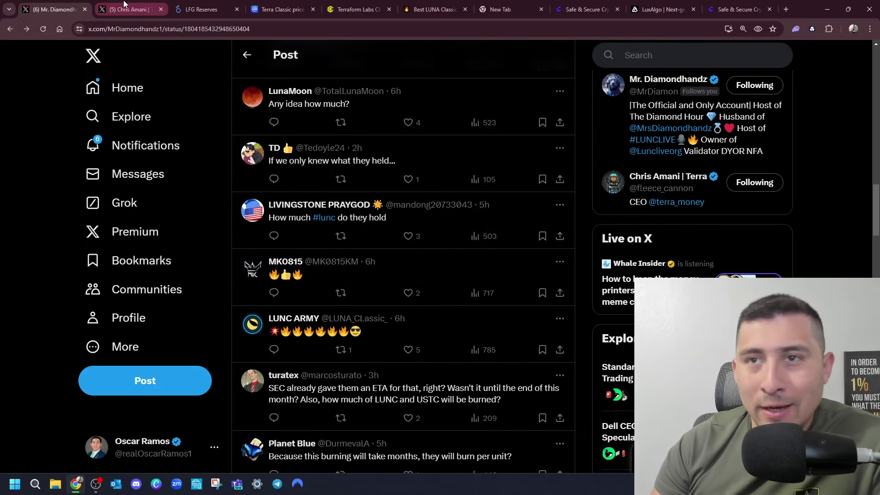
left_click(124, 8)
scroll(248, 242, "down", 2)
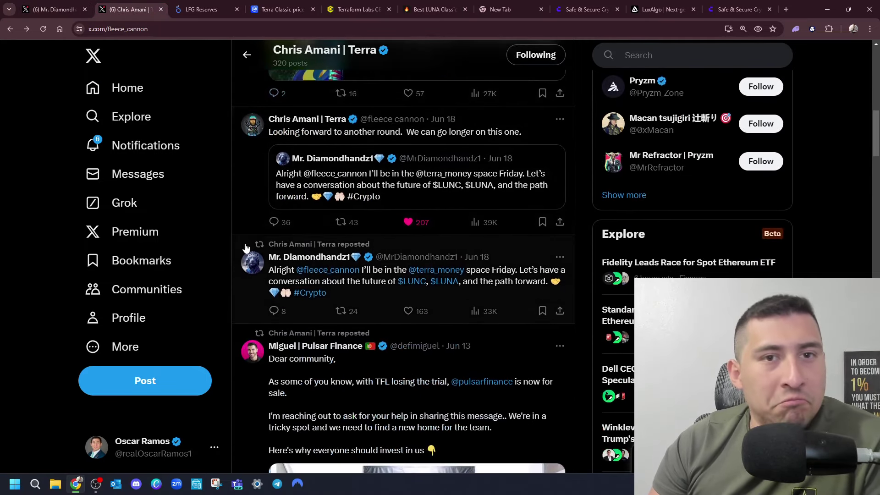
scroll(246, 247, "down", 2)
scroll(245, 237, "down", 3)
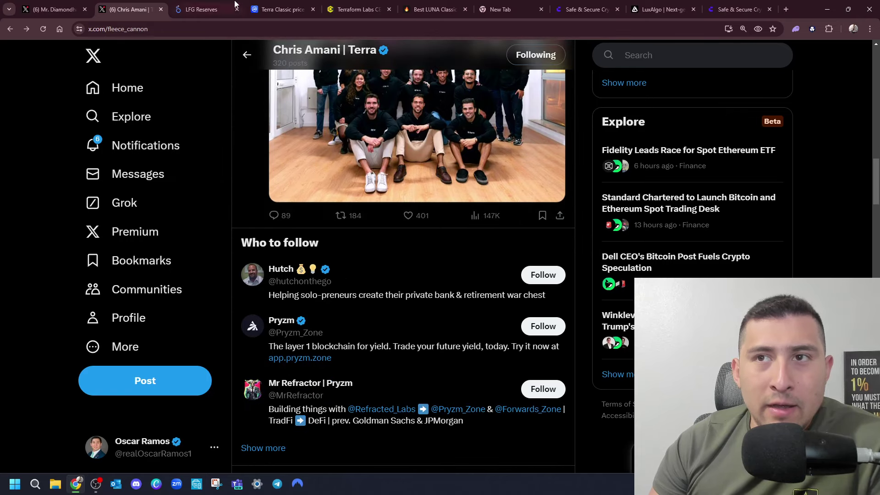
left_click(210, 4)
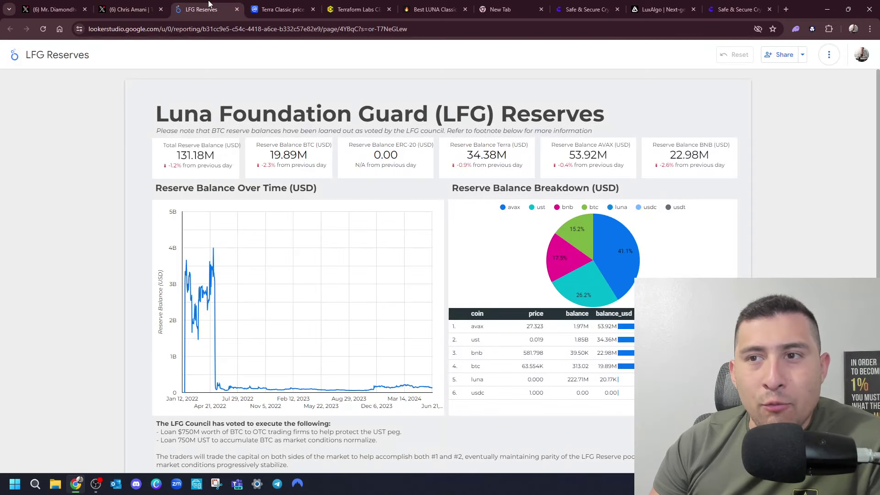
left_click(303, 6)
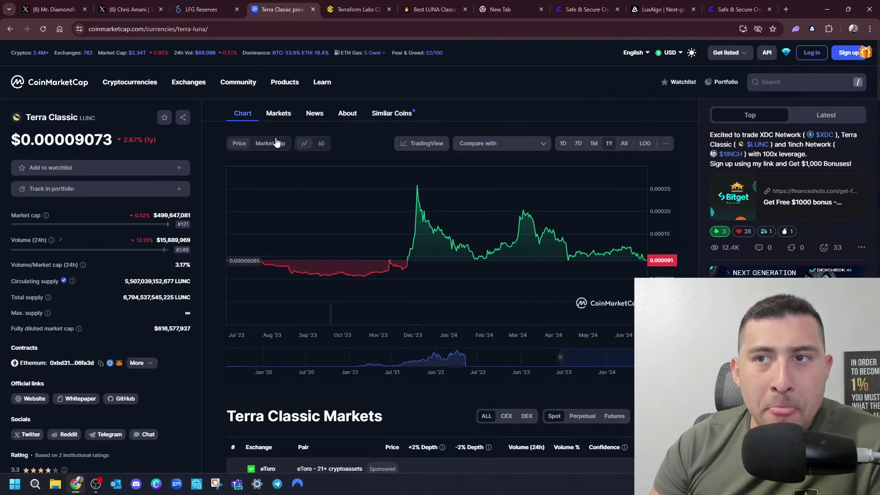
- Show the Terra Classic markets table, with Binance LUNC/USDT leading 117 pairs
left_click(280, 113)
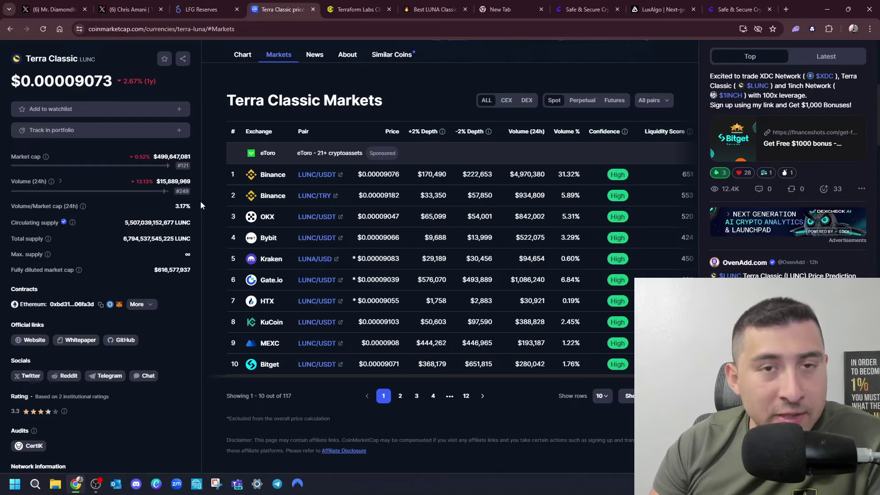